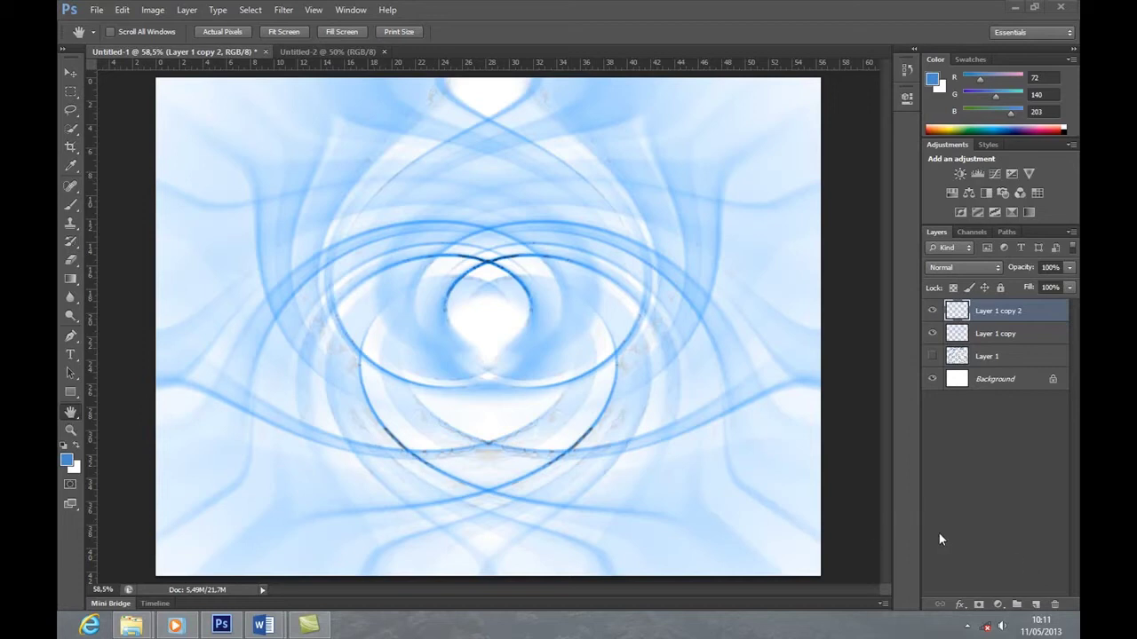
- Create a new white-background 1600 × 1200 px Web-preset document, Untitled-3
{"action": "left_click", "coordinate": [95, 10]}
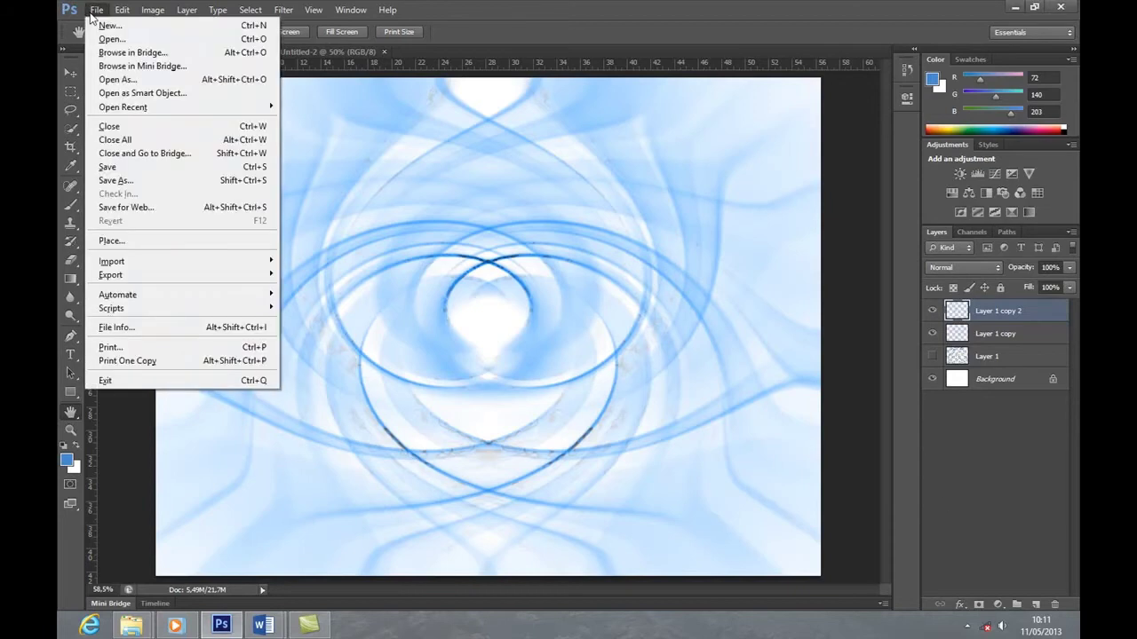
{"action": "left_click", "coordinate": [113, 32]}
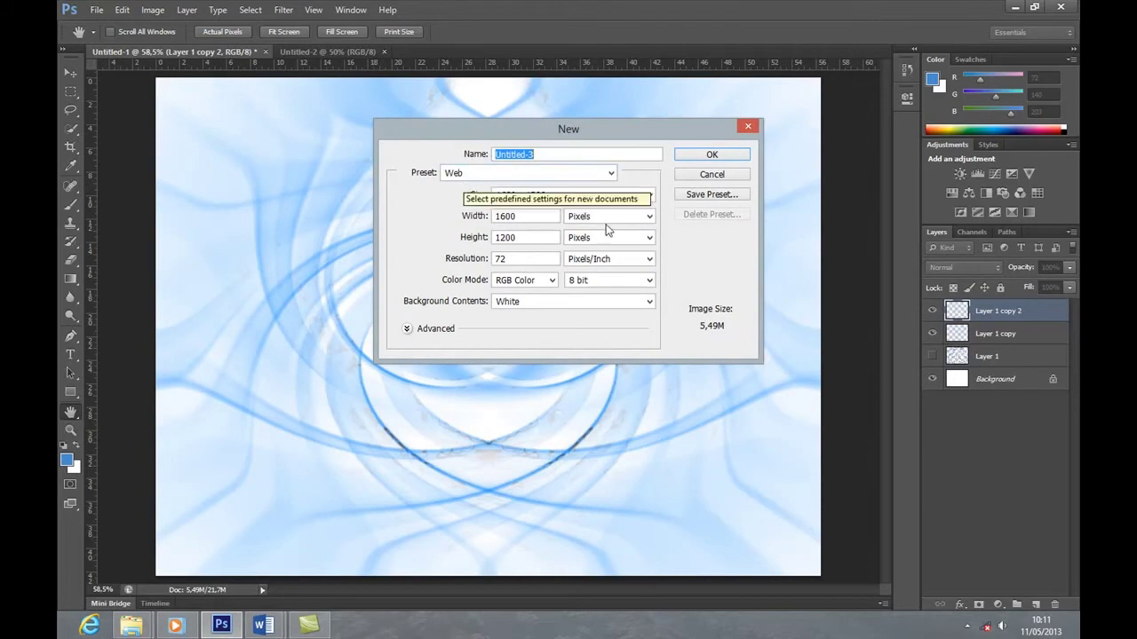
{"action": "left_click", "coordinate": [700, 156]}
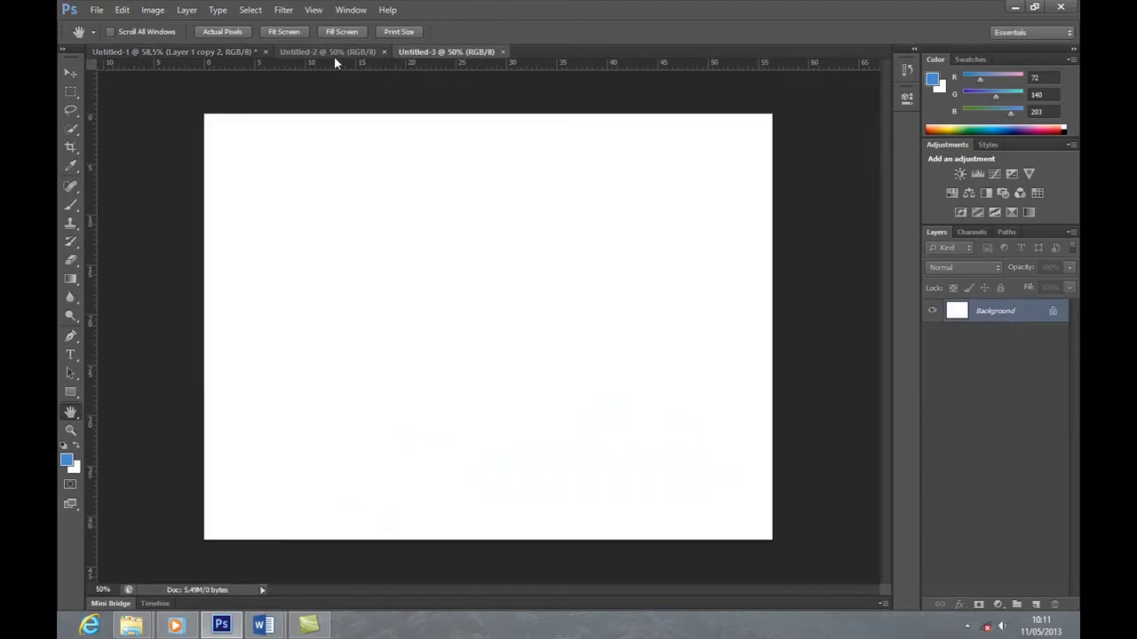
- Flip between the Untitled-2, swirl and Untitled-3 tabs, ending on Untitled-3
{"action": "left_click", "coordinate": [322, 51]}
{"action": "left_click", "coordinate": [192, 51]}
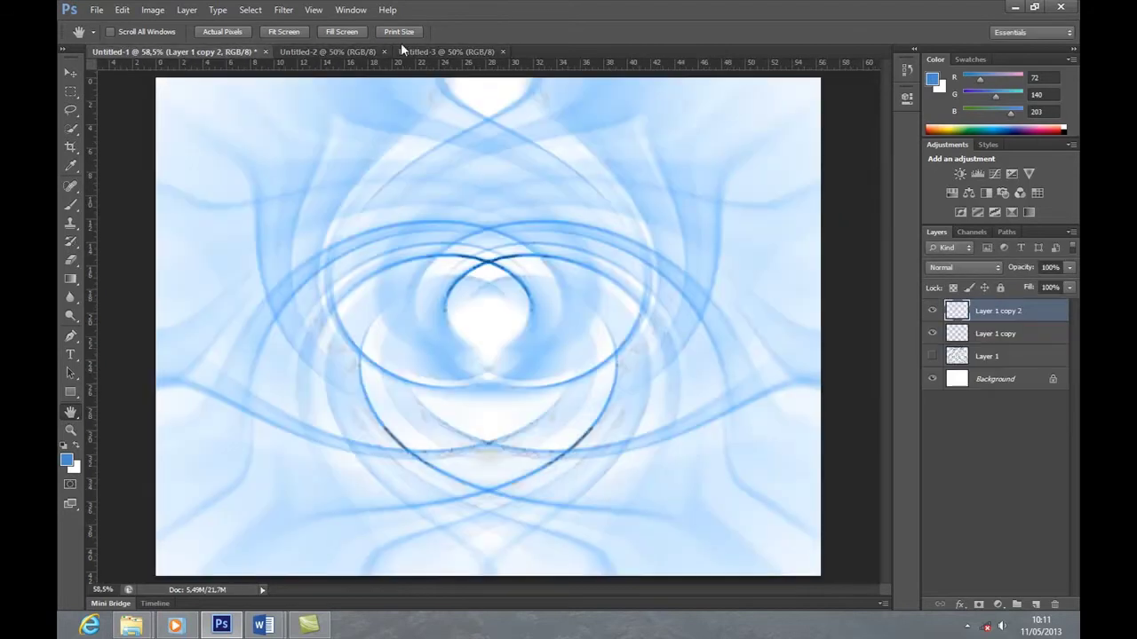
{"action": "left_click", "coordinate": [426, 51]}
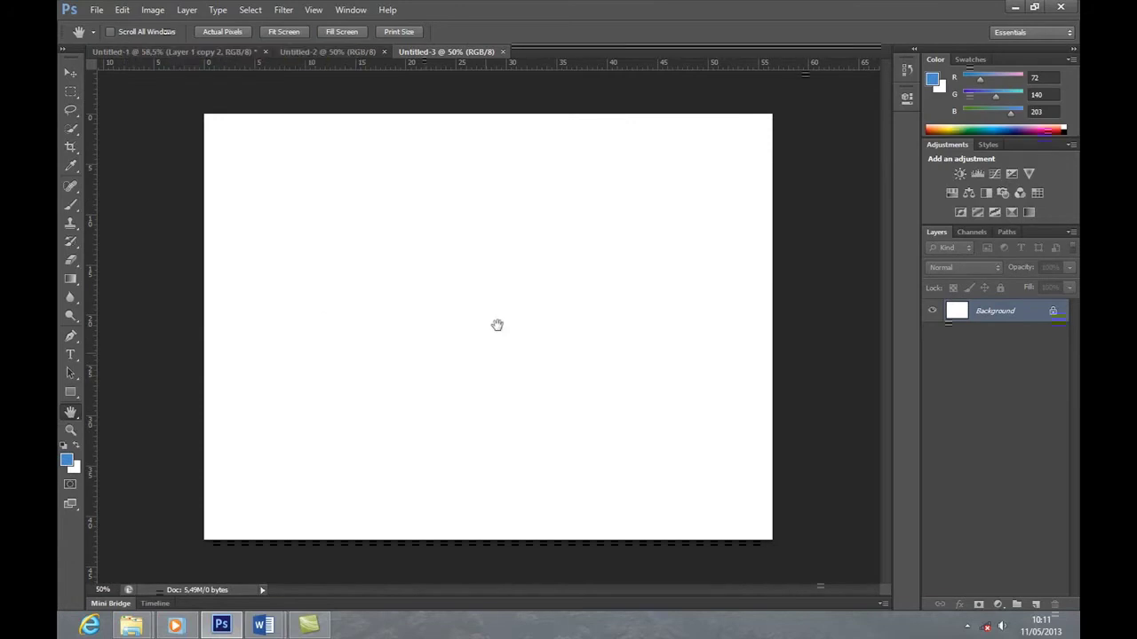
{"action": "left_click", "coordinate": [160, 50]}
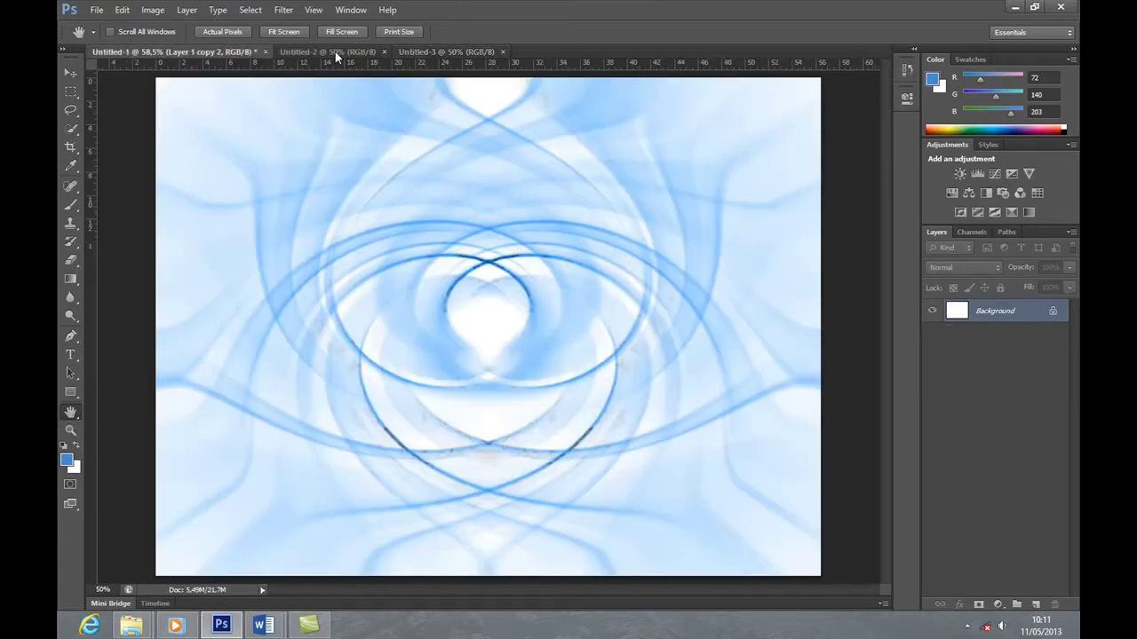
{"action": "left_click", "coordinate": [436, 52]}
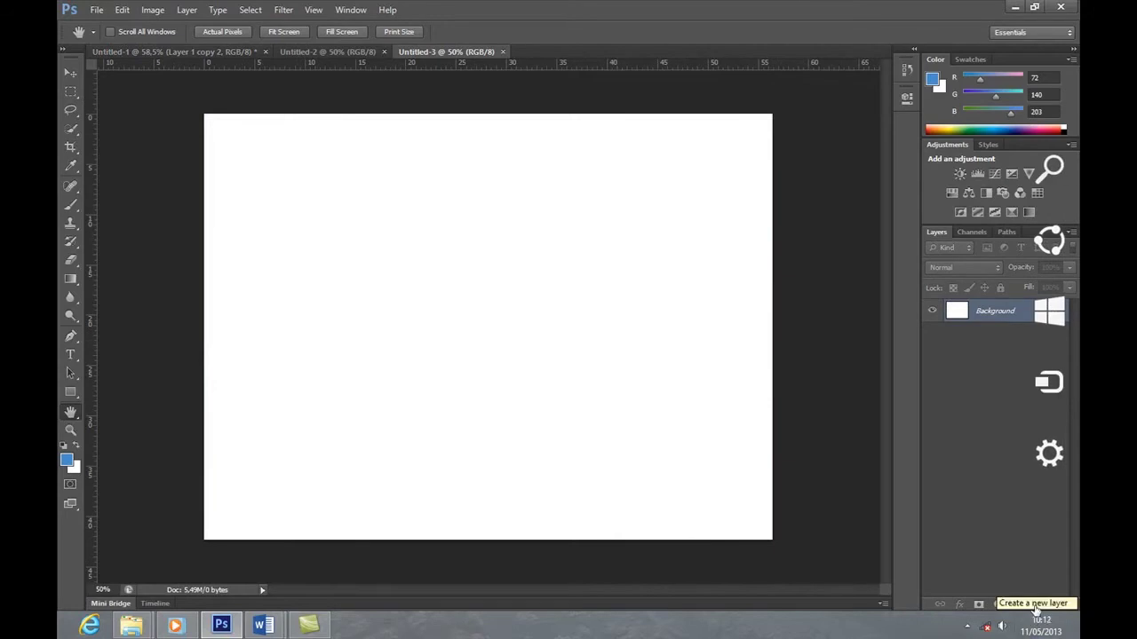
- Add a new layer in Untitled-3, then hide both copy layers and show Layer 1 in the swirl document
{"action": "left_click", "coordinate": [1035, 608]}
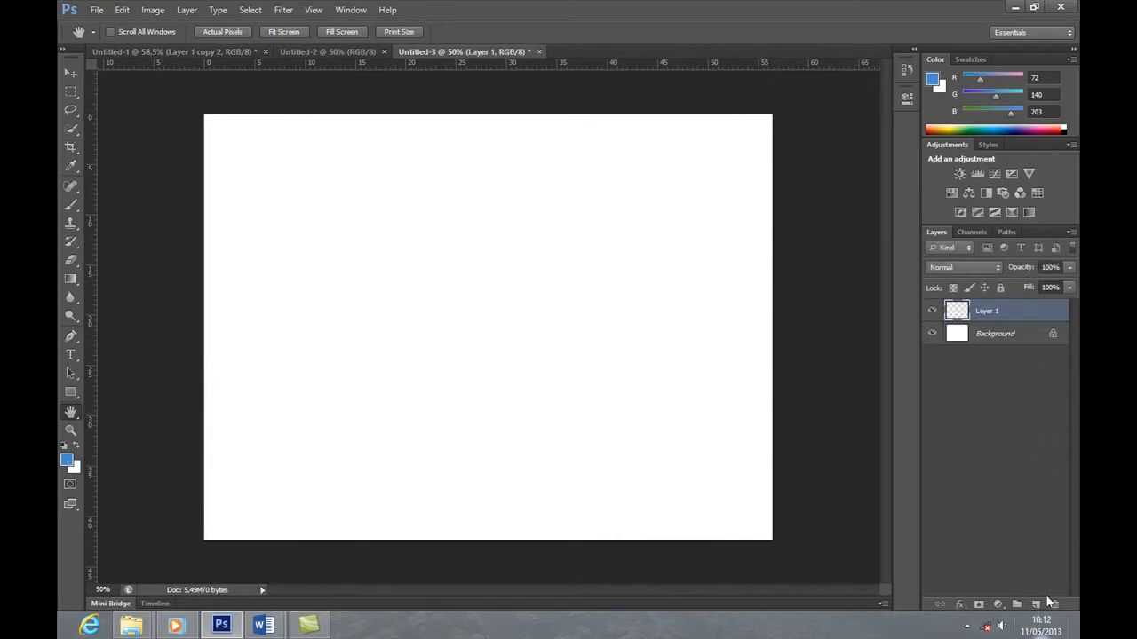
{"action": "left_click", "coordinate": [189, 52]}
{"action": "left_click", "coordinate": [932, 311]}
{"action": "left_click", "coordinate": [933, 333]}
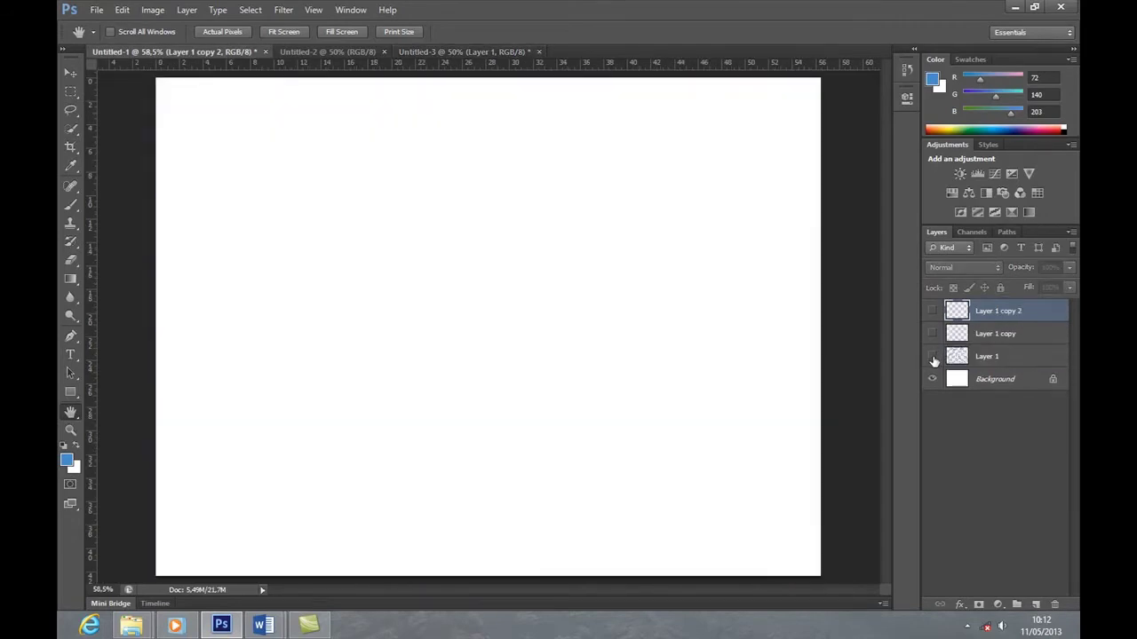
{"action": "left_click", "coordinate": [931, 356]}
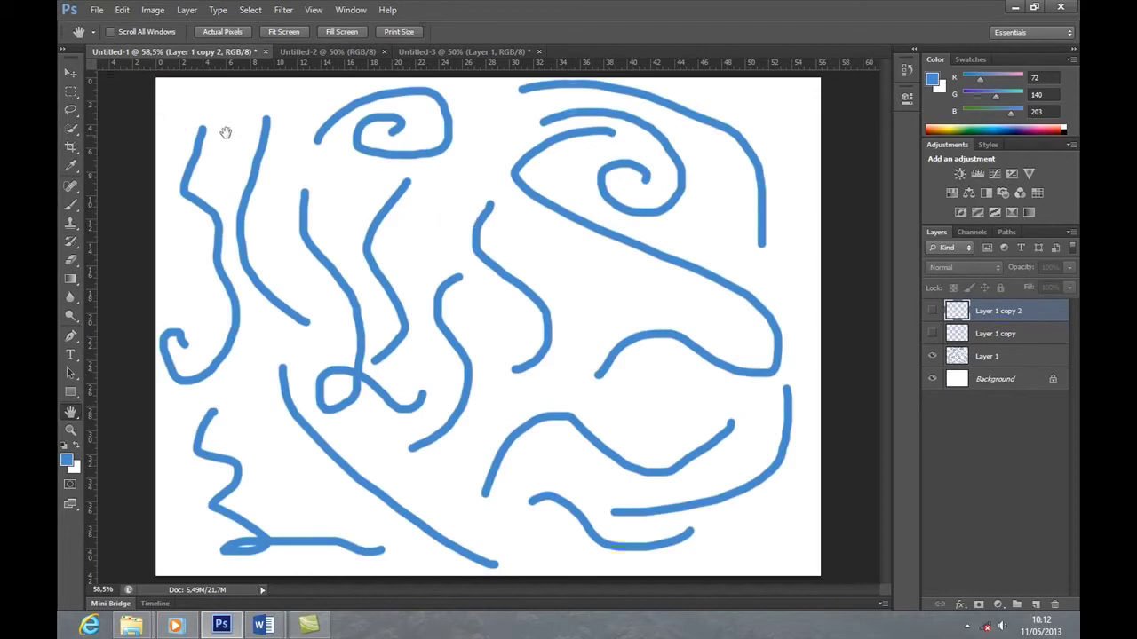
- Try out the Brush, Zoom and Hand tools
{"action": "left_click", "coordinate": [69, 210]}
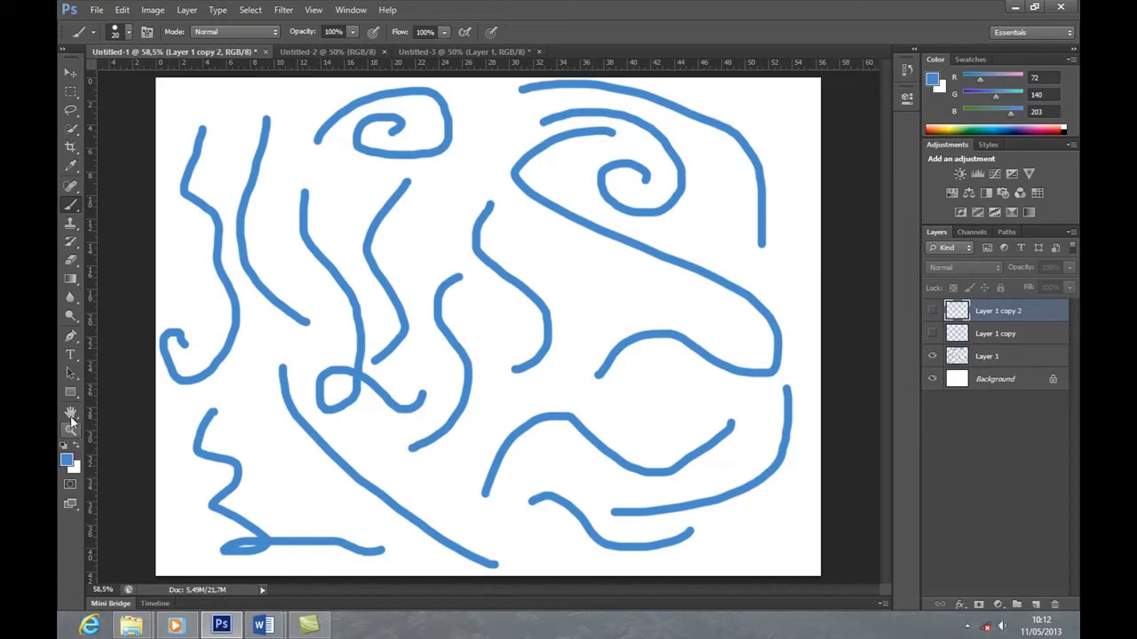
{"action": "left_click", "coordinate": [72, 430]}
{"action": "left_click", "coordinate": [71, 413]}
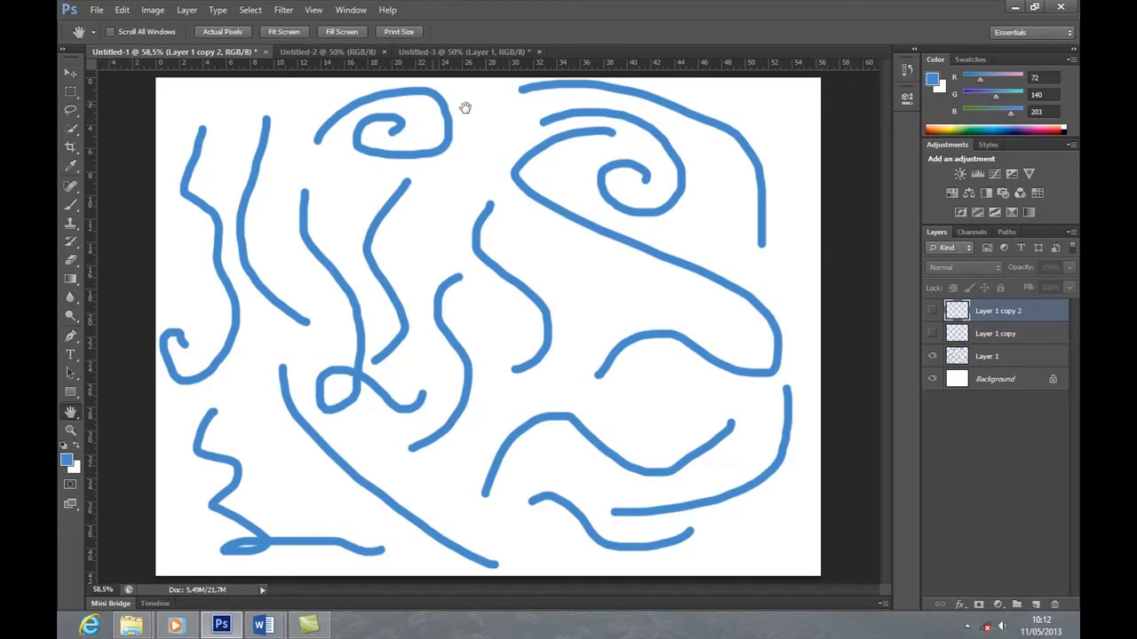
- Pick the Brush tool, check its 20 px preset picker, and make Layer 1 the working layer
{"action": "left_click", "coordinate": [71, 204]}
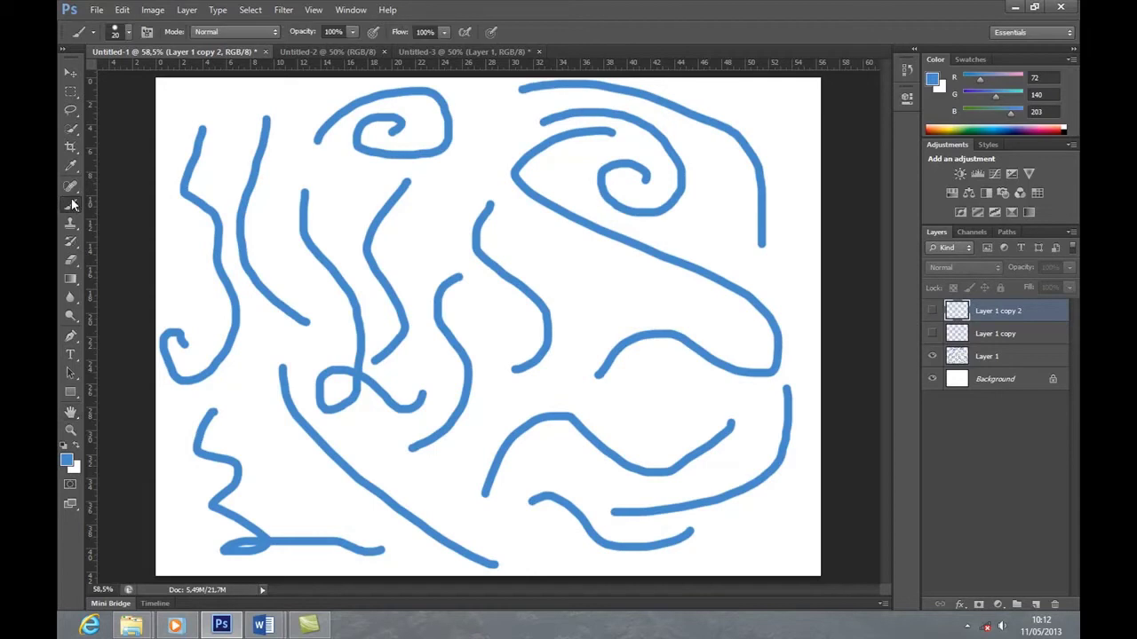
{"action": "left_click", "coordinate": [130, 34]}
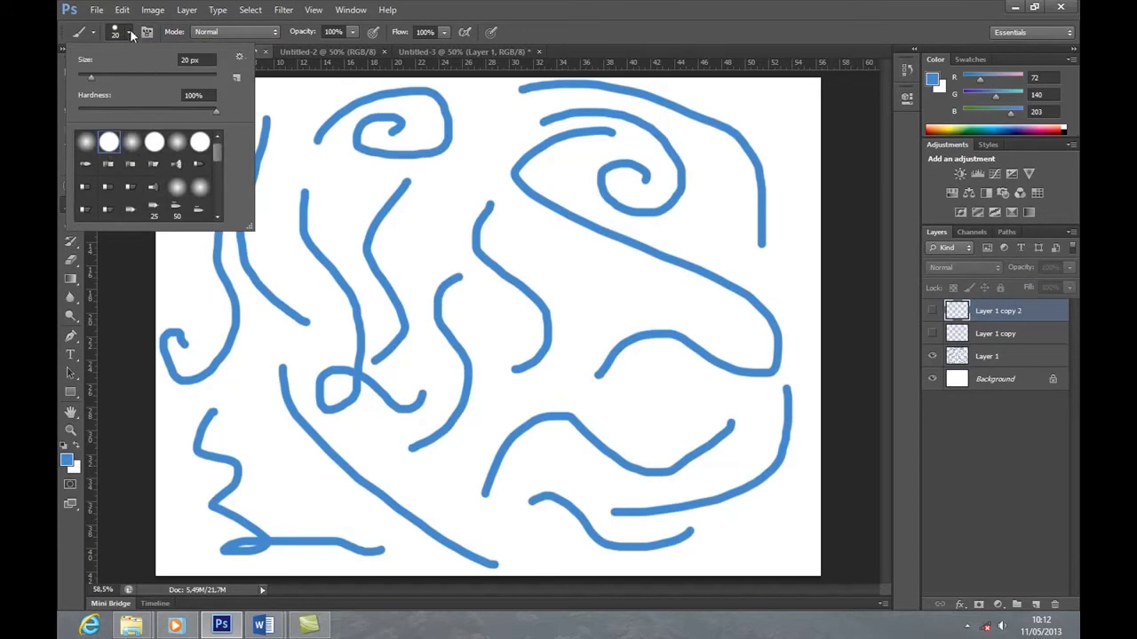
{"action": "left_click", "coordinate": [130, 33]}
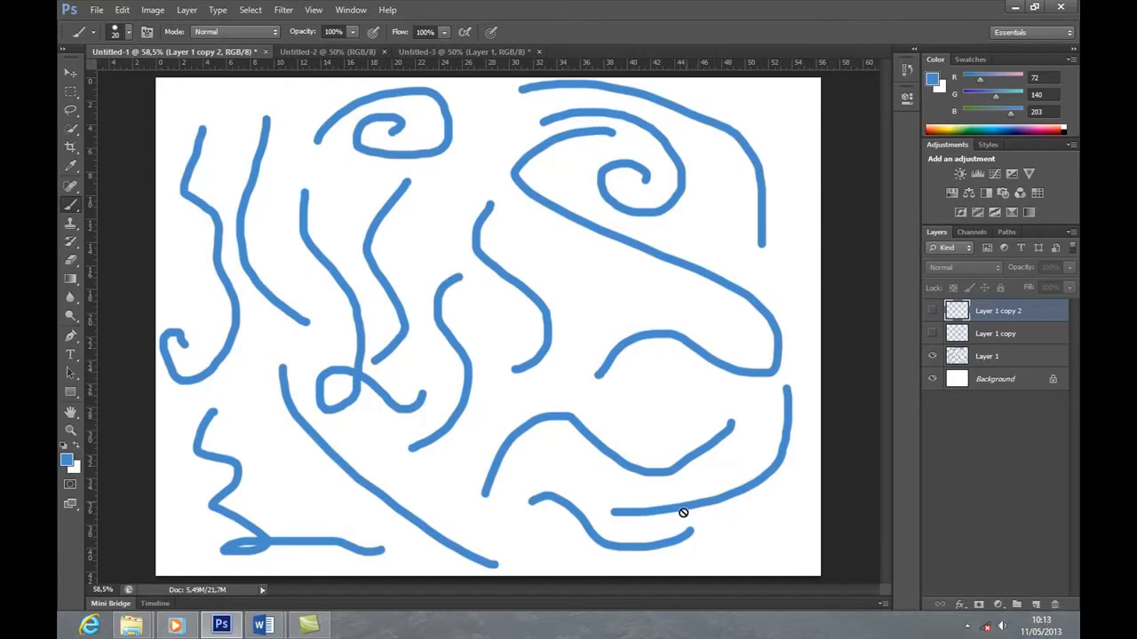
{"action": "left_click", "coordinate": [1033, 354]}
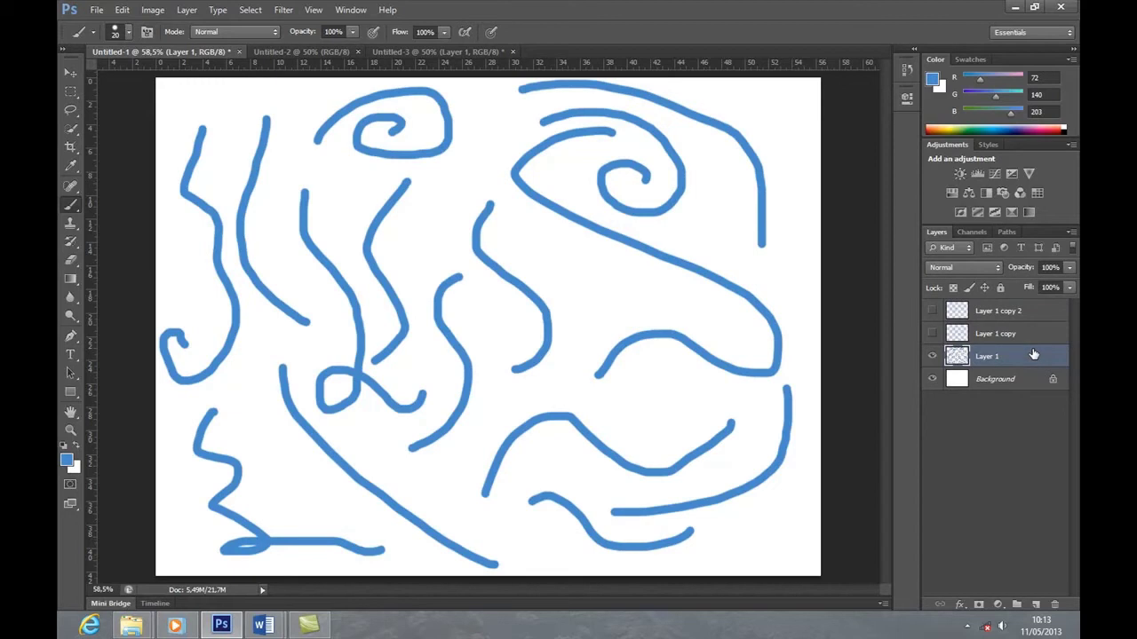
{"action": "left_click", "coordinate": [281, 12]}
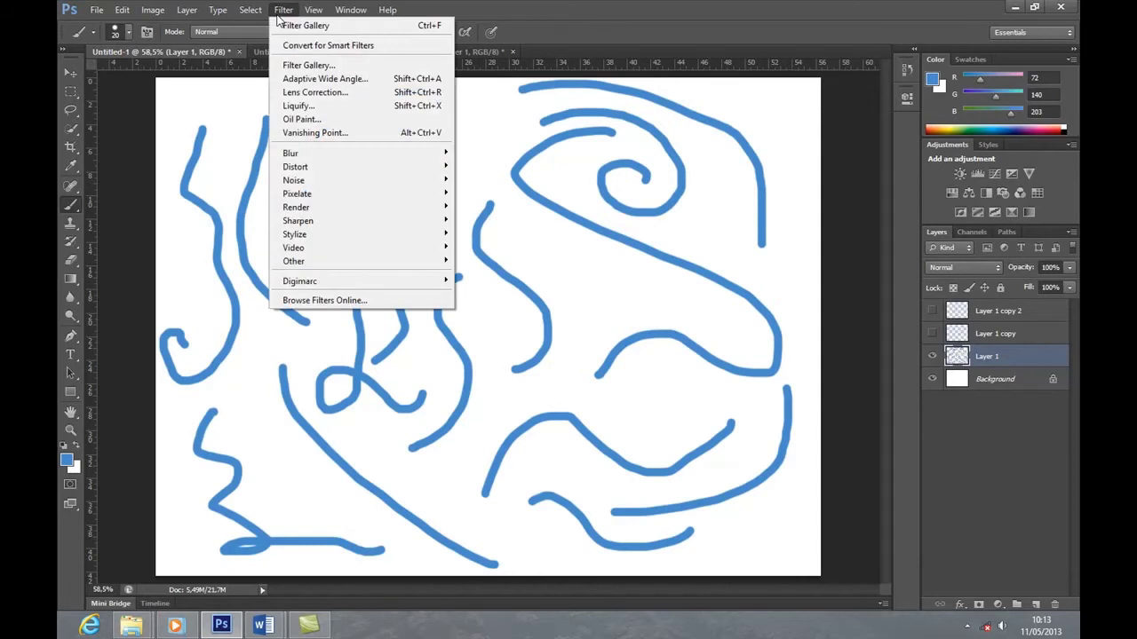
{"action": "mouse_move", "coordinate": [359, 154]}
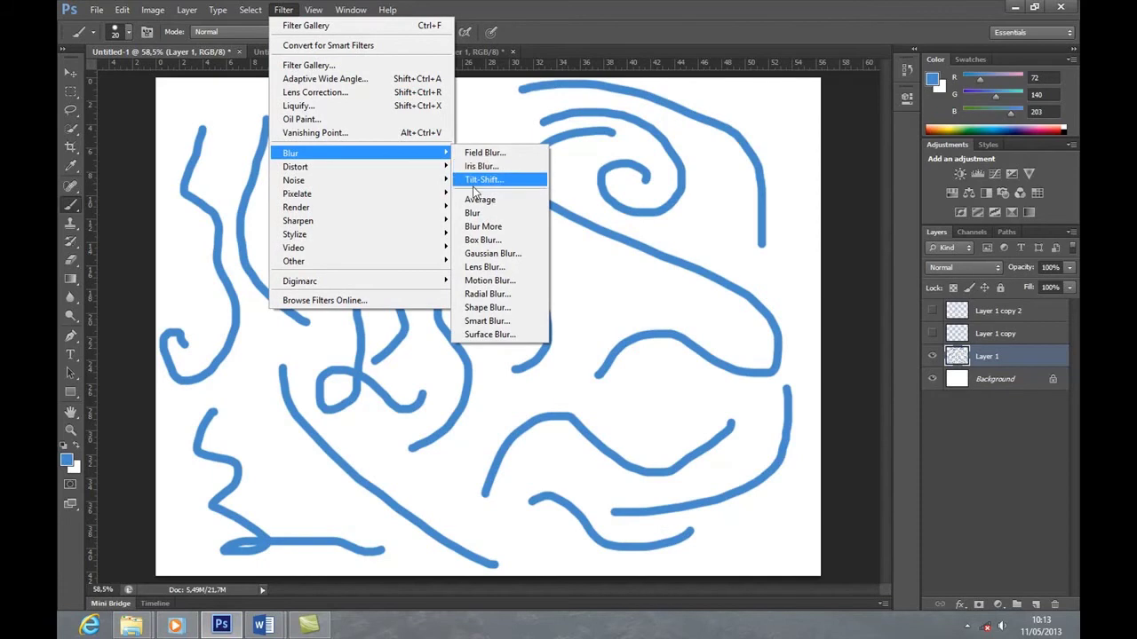
{"action": "left_click", "coordinate": [510, 294]}
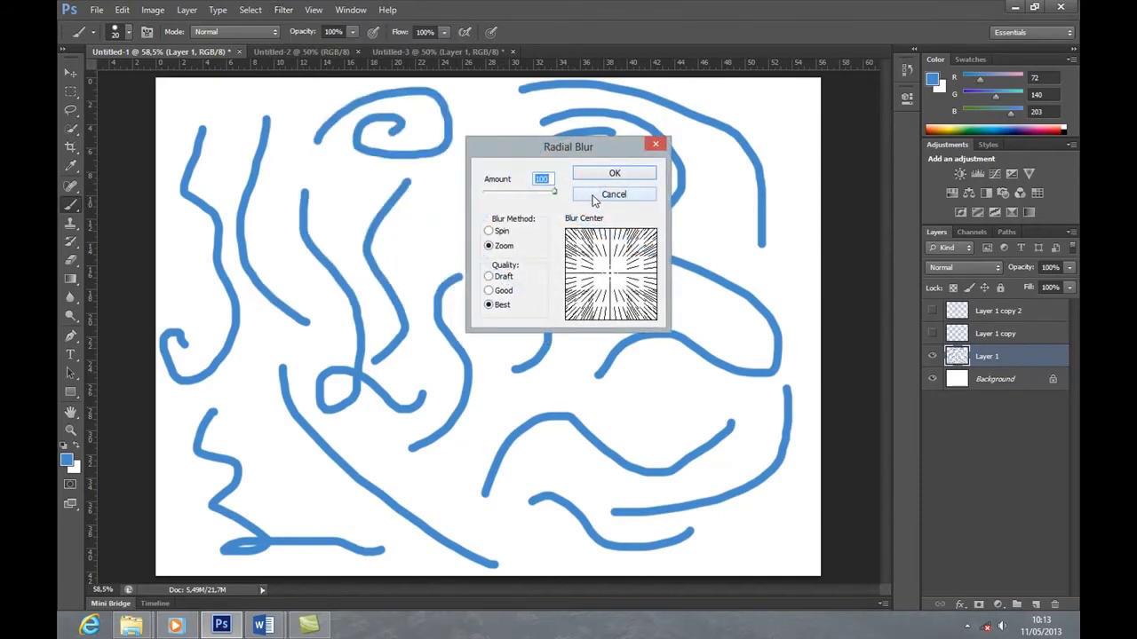
{"action": "left_click", "coordinate": [594, 195]}
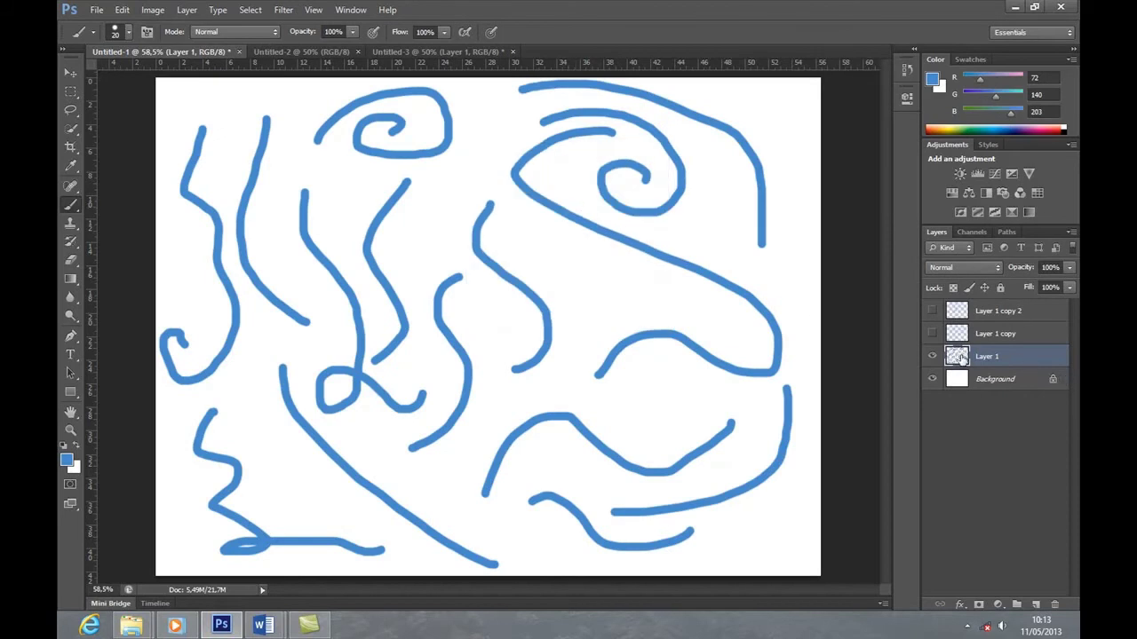
{"action": "left_click", "coordinate": [931, 356]}
{"action": "left_click", "coordinate": [933, 357]}
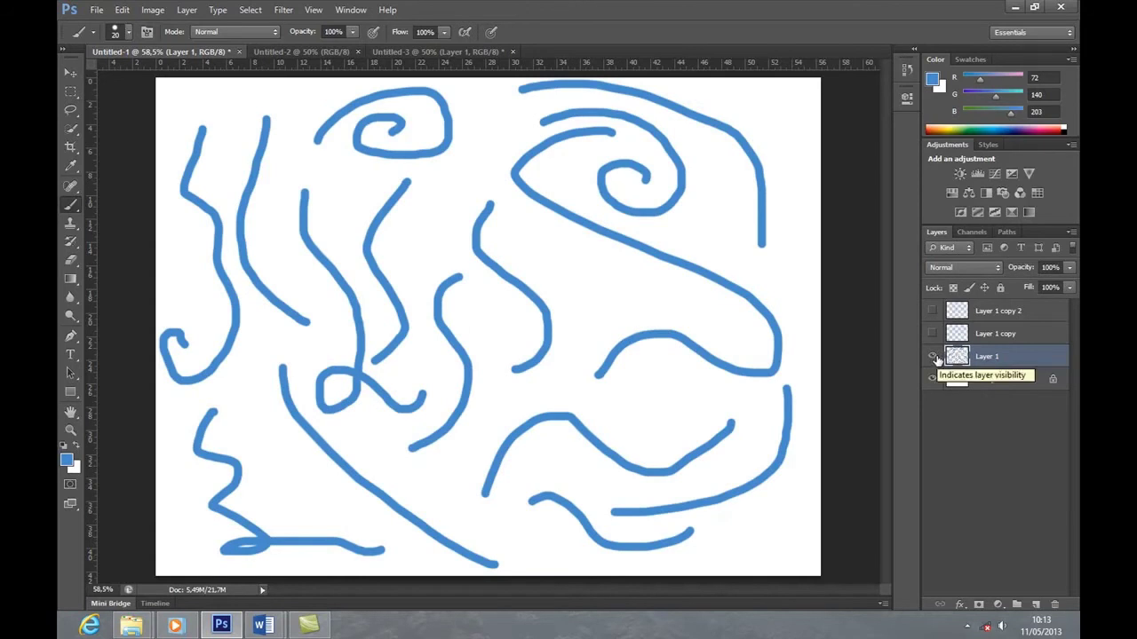
- Duplicate Layer 1 as Layer 1 copy 3
{"action": "right_click", "coordinate": [1013, 358]}
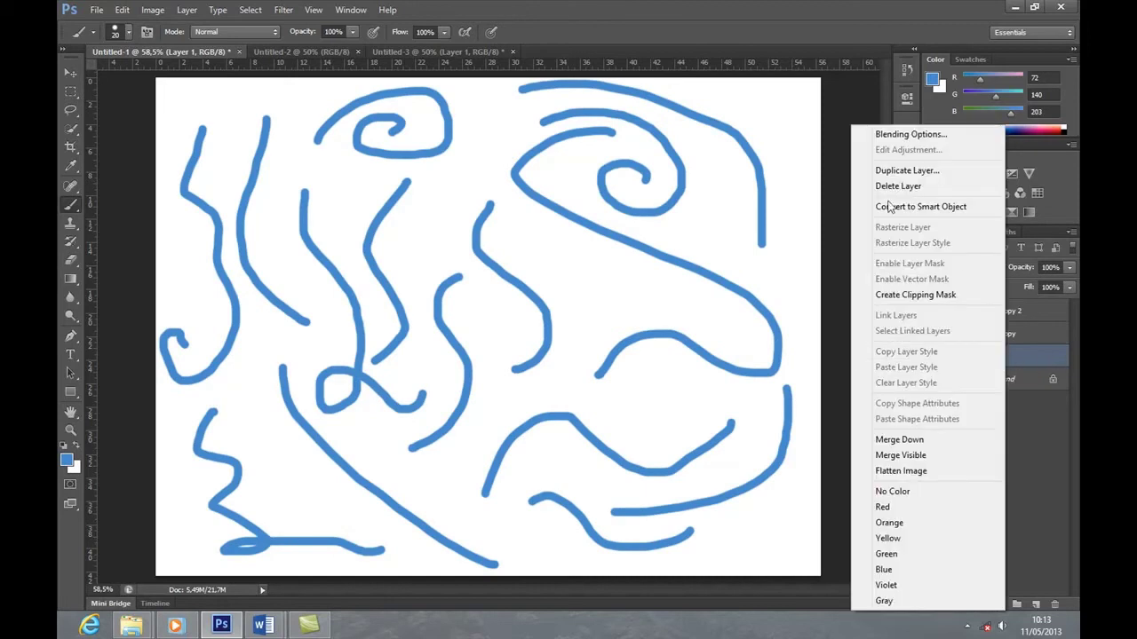
{"action": "left_click", "coordinate": [879, 172]}
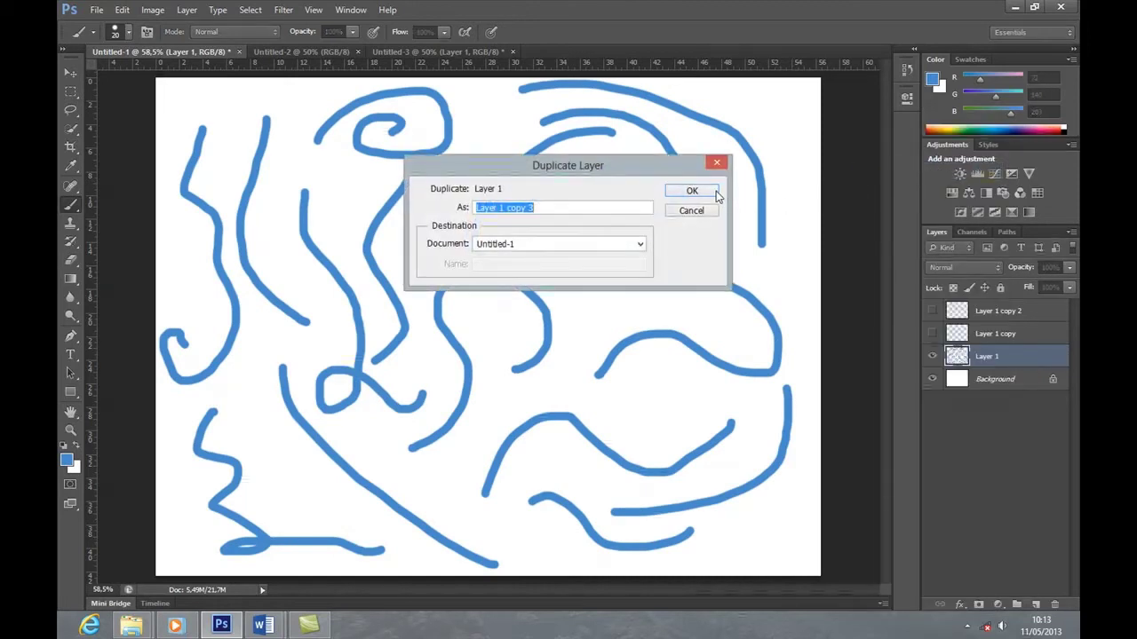
{"action": "left_click", "coordinate": [716, 195]}
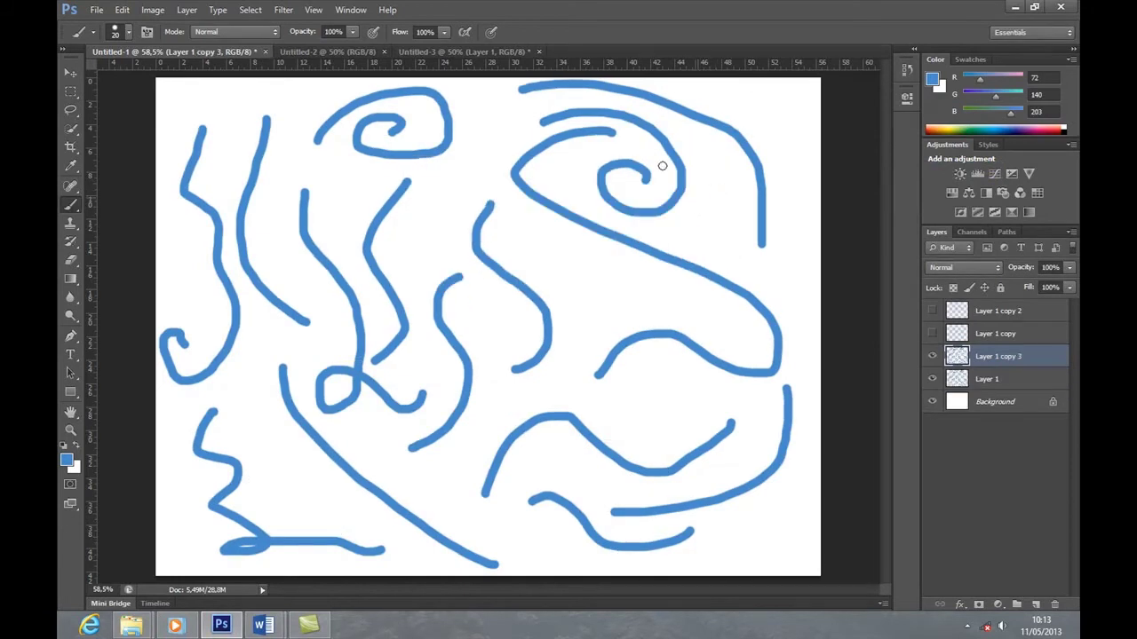
- Apply a zoom Radial Blur of amount 100 to the copy and hide the original Layer 1
{"action": "left_click", "coordinate": [280, 11]}
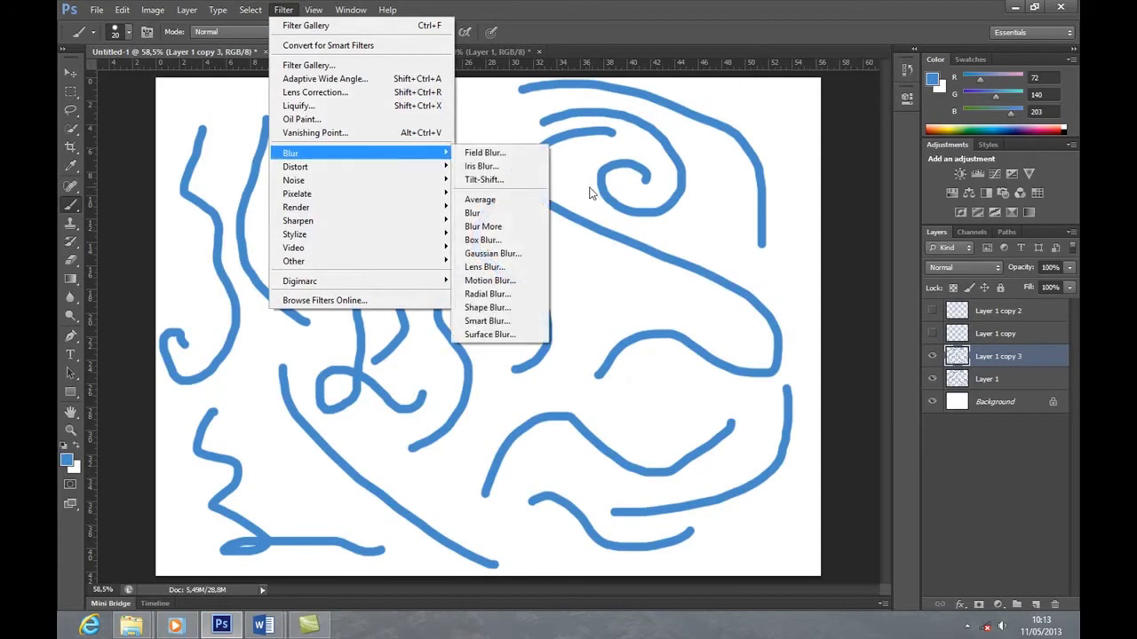
{"action": "mouse_move", "coordinate": [290, 153]}
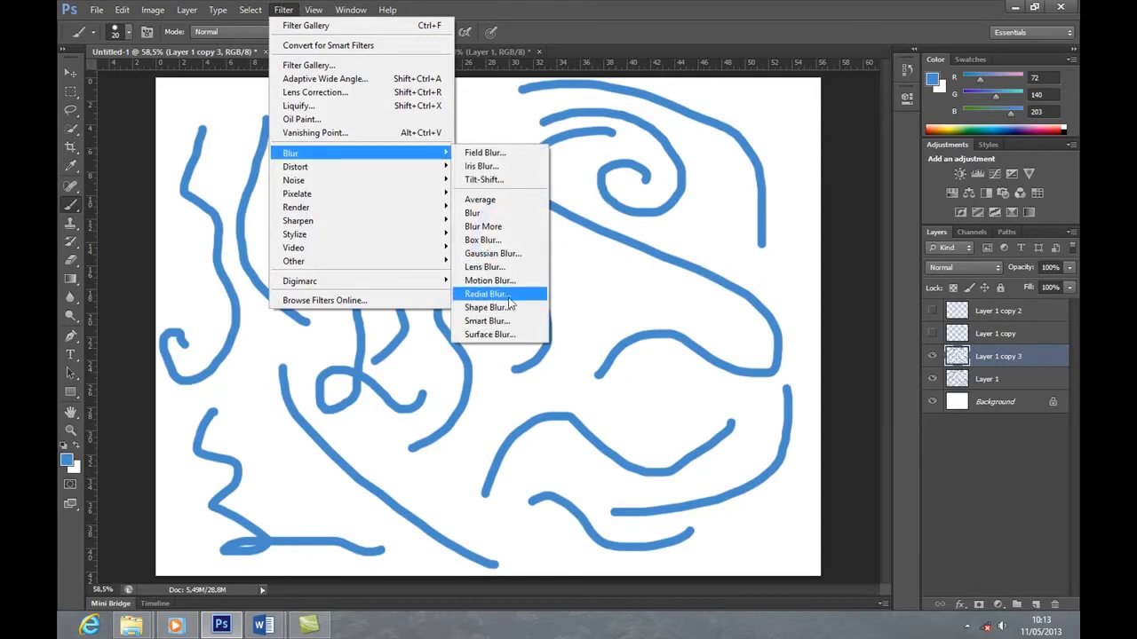
{"action": "left_click", "coordinate": [508, 299]}
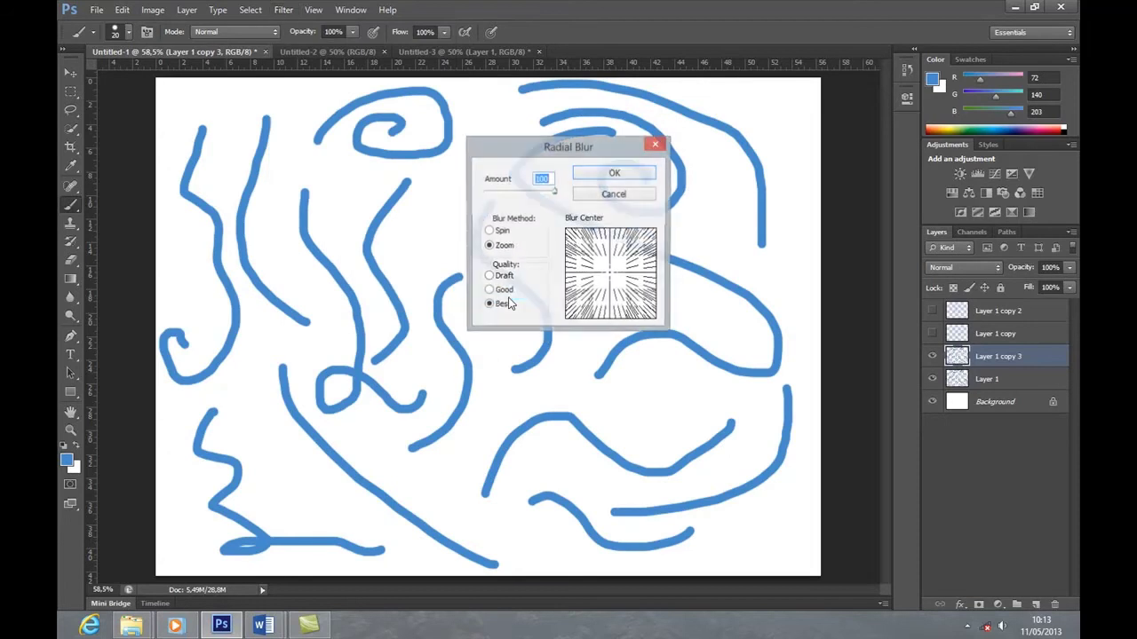
{"action": "left_click_drag", "start_coordinate": [571, 148], "coordinate": [671, 149]}
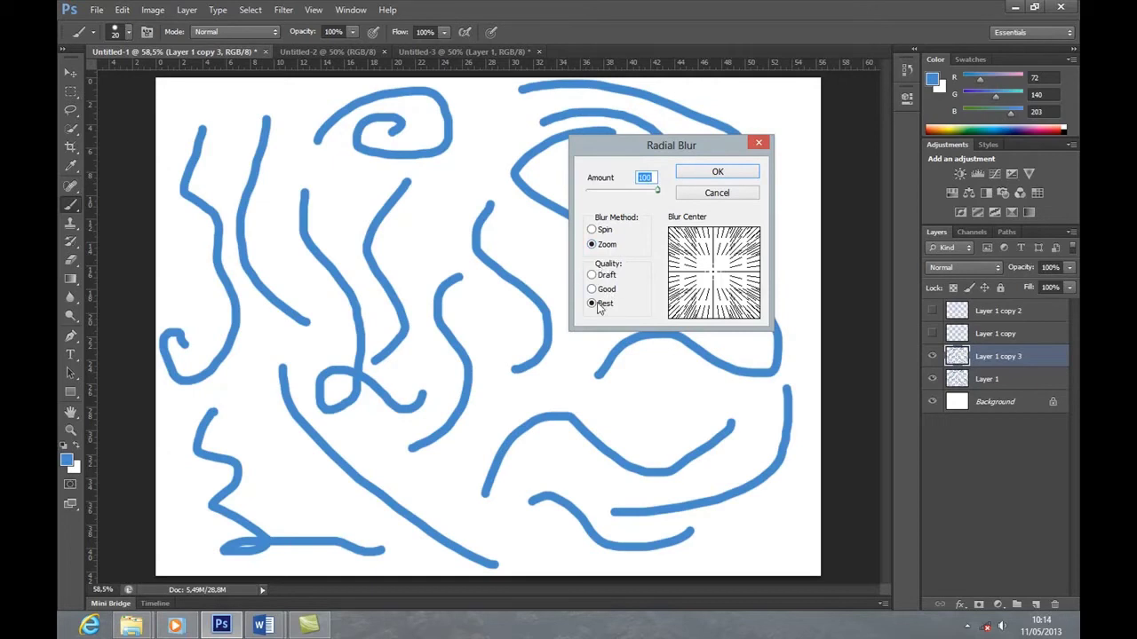
{"action": "left_click", "coordinate": [742, 170]}
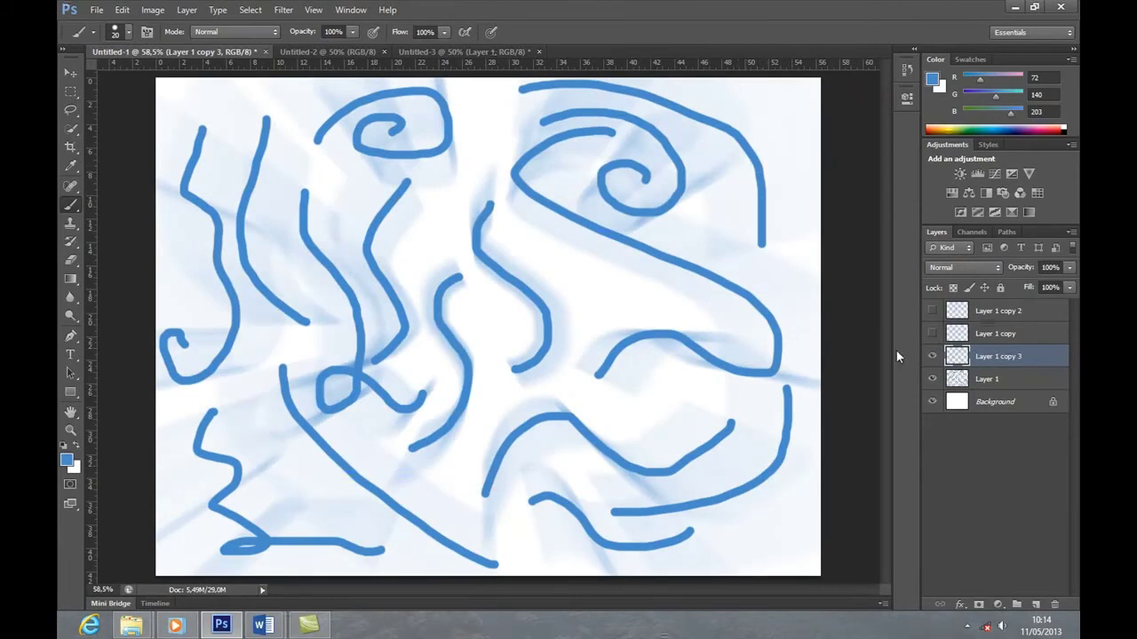
{"action": "left_click", "coordinate": [934, 380]}
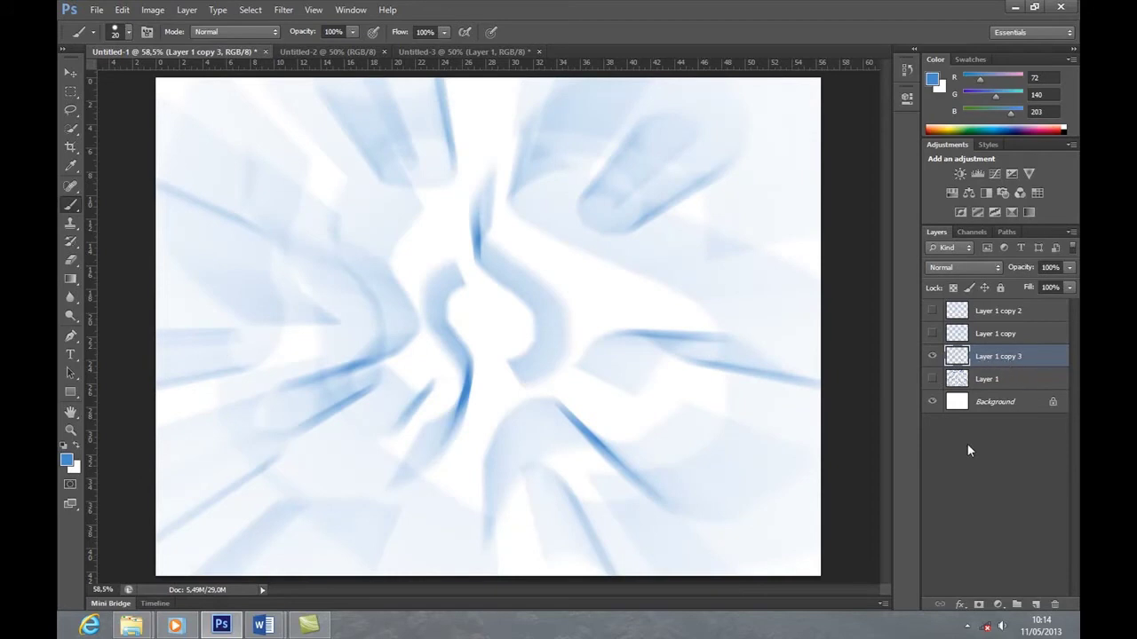
{"action": "left_click", "coordinate": [72, 71]}
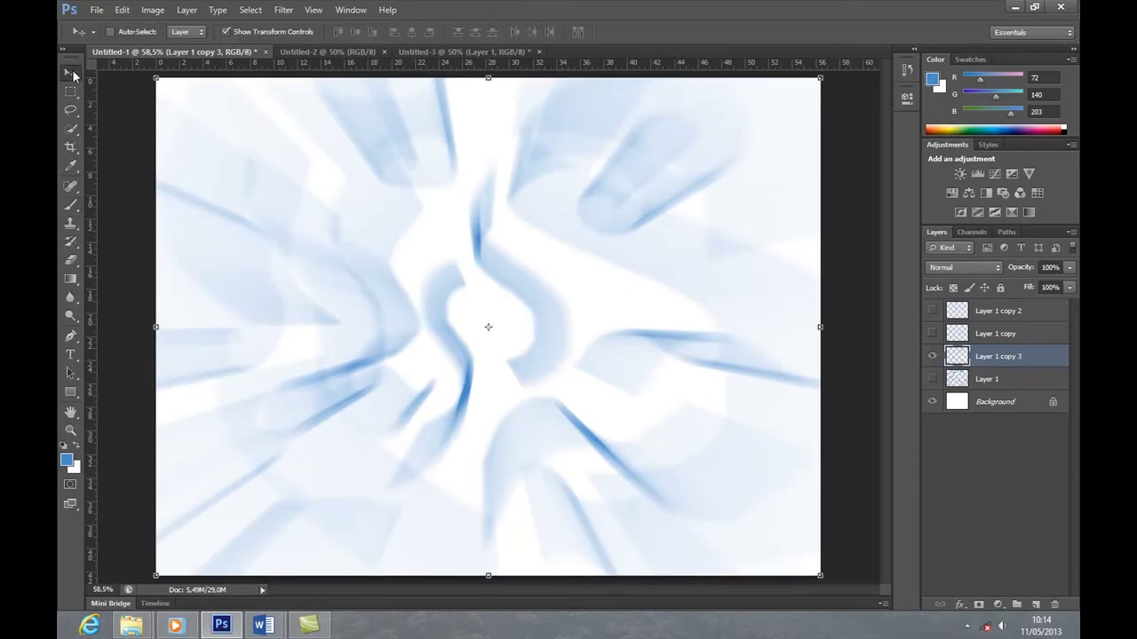
- Reapply the last zoom Radial Blur to Layer 1 copy 3 for softer, longer streaks
{"action": "left_click", "coordinate": [285, 11]}
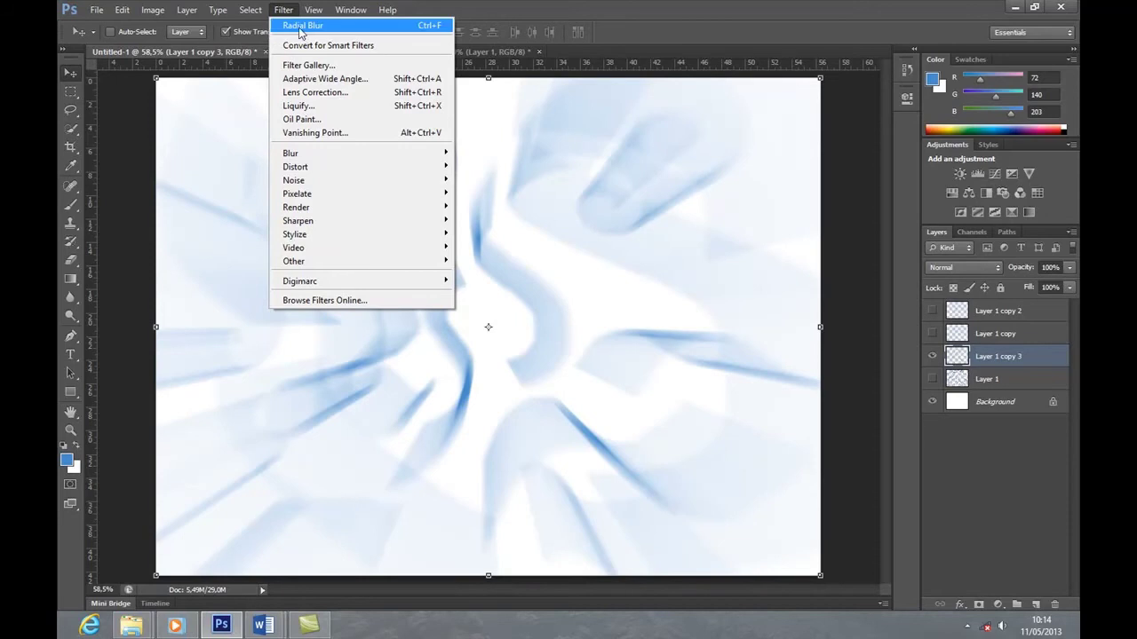
{"action": "left_click", "coordinate": [422, 27]}
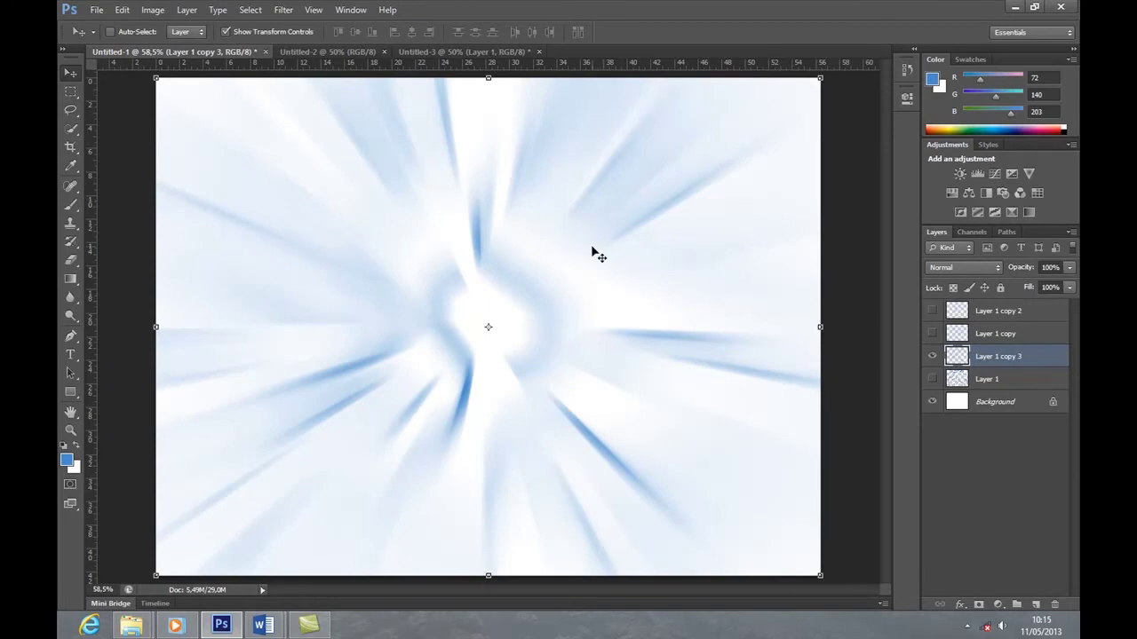
{"action": "left_click", "coordinate": [285, 13]}
{"action": "mouse_move", "coordinate": [296, 167]}
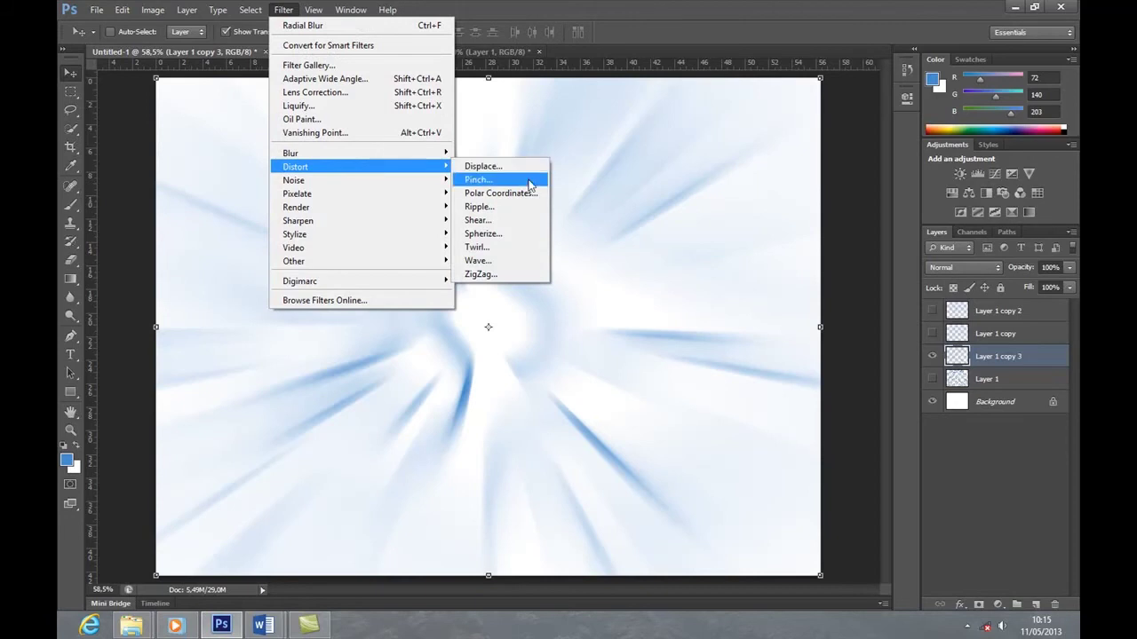
- Apply Filter > Distort > Twirl at a 300° angle to Layer 1 copy 3
{"action": "left_click", "coordinate": [521, 251]}
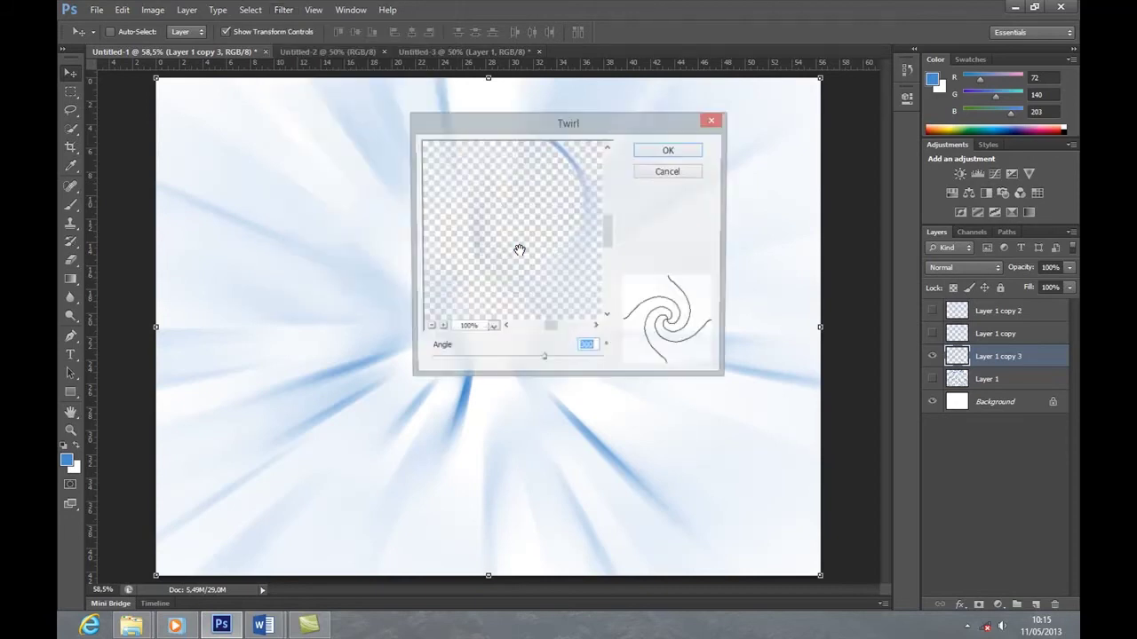
{"action": "left_click_drag", "start_coordinate": [506, 136], "coordinate": [628, 126]}
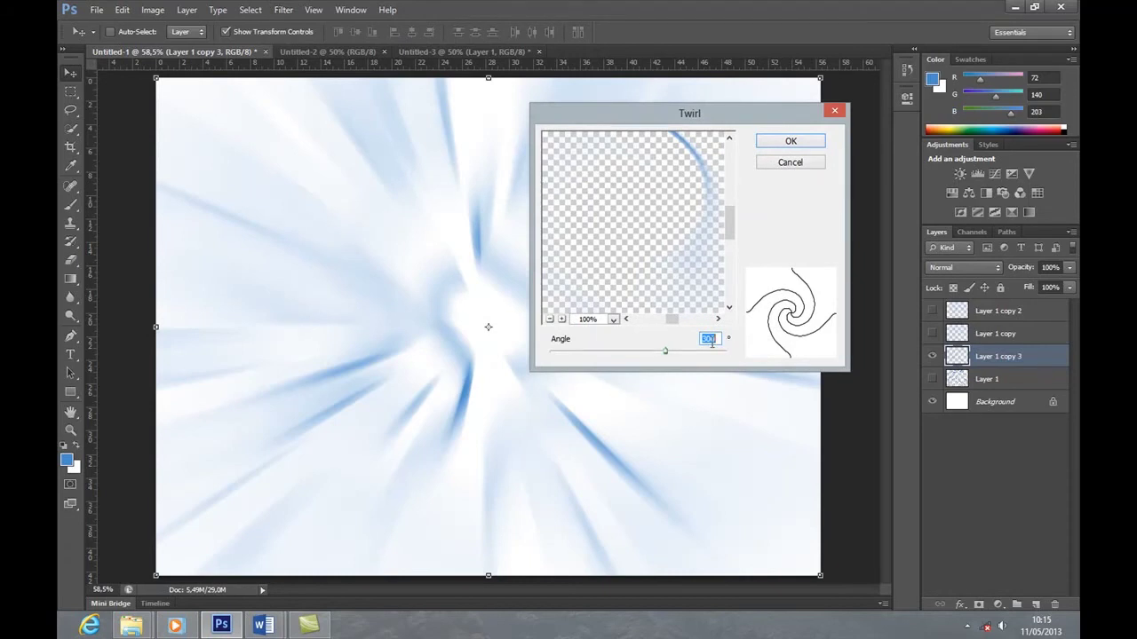
{"action": "left_click", "coordinate": [550, 321]}
{"action": "left_click", "coordinate": [550, 321]}
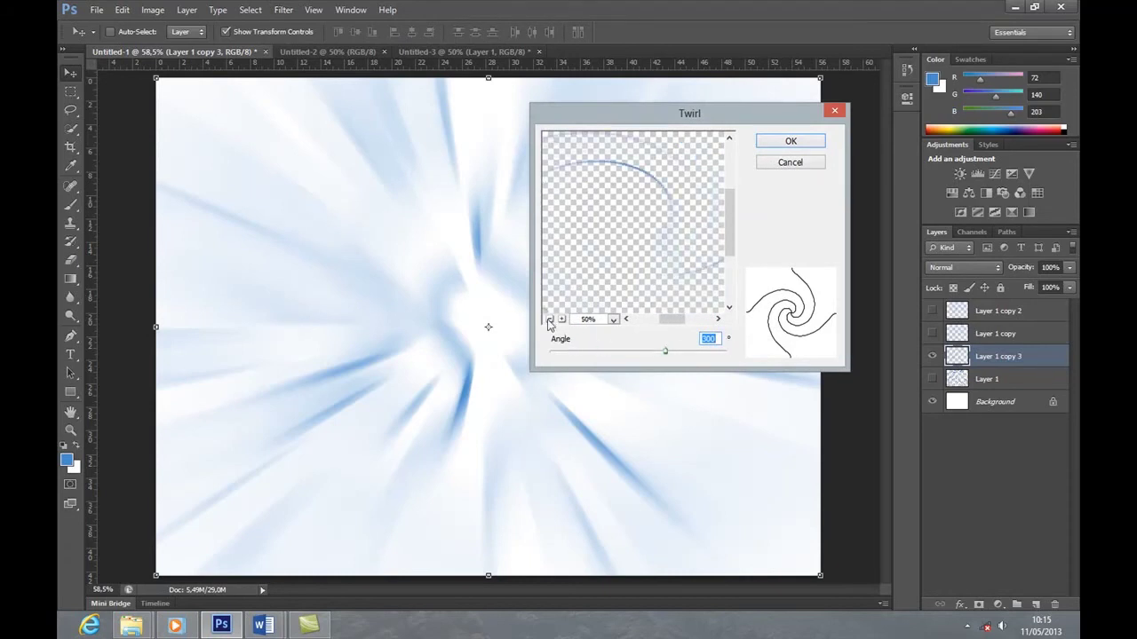
{"action": "left_click_drag", "start_coordinate": [591, 254], "coordinate": [629, 213]}
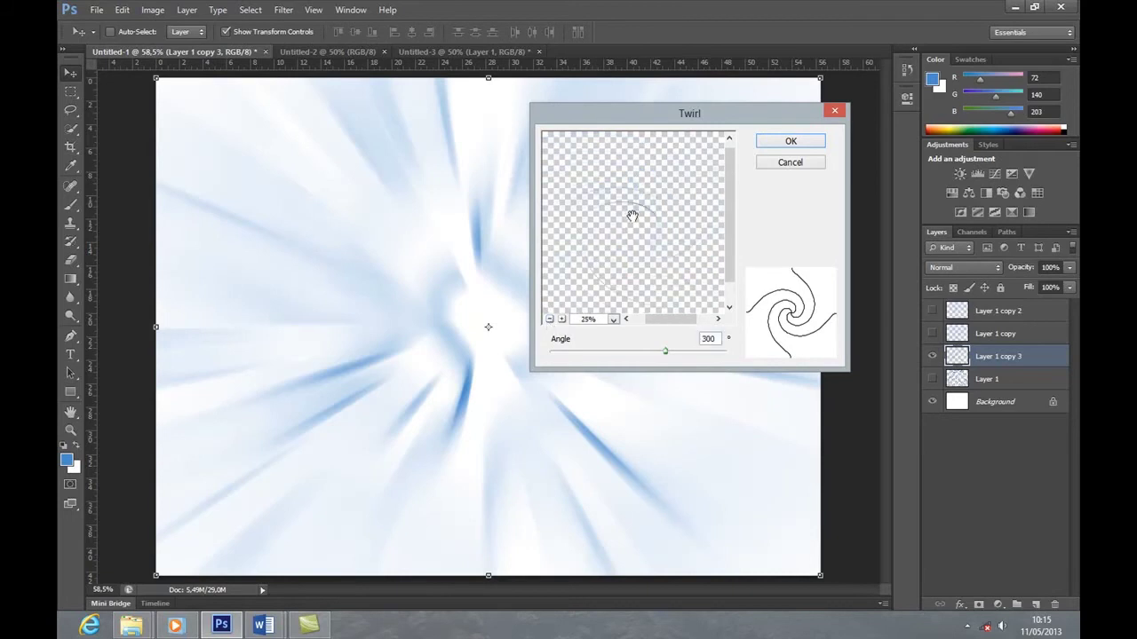
{"action": "left_click_drag", "start_coordinate": [613, 295], "coordinate": [629, 257]}
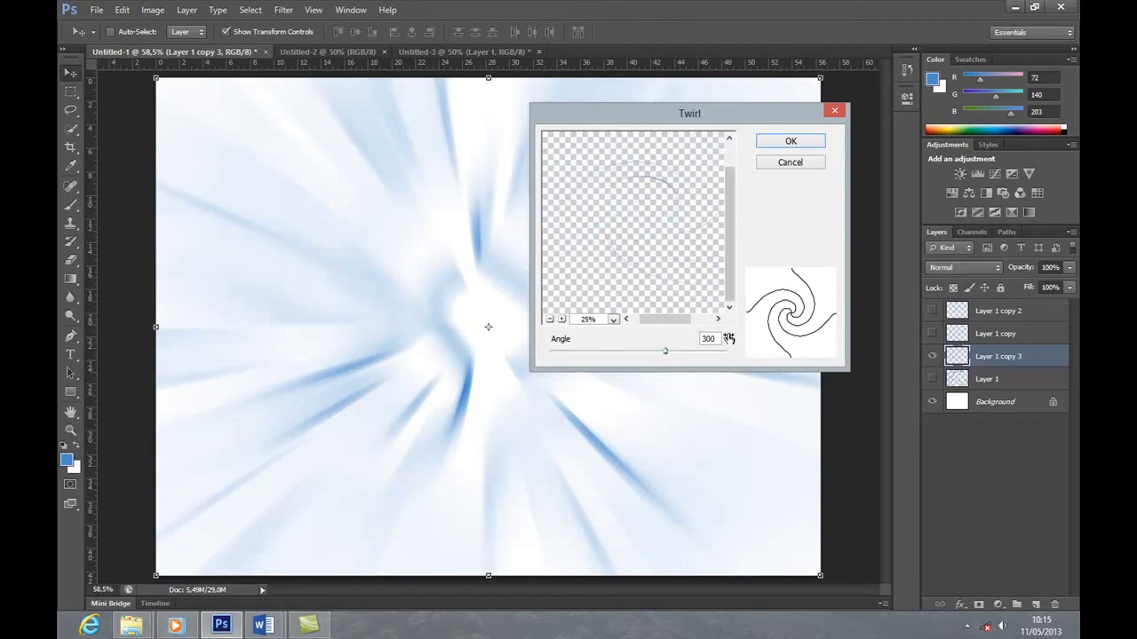
{"action": "double_click", "coordinate": [716, 338]}
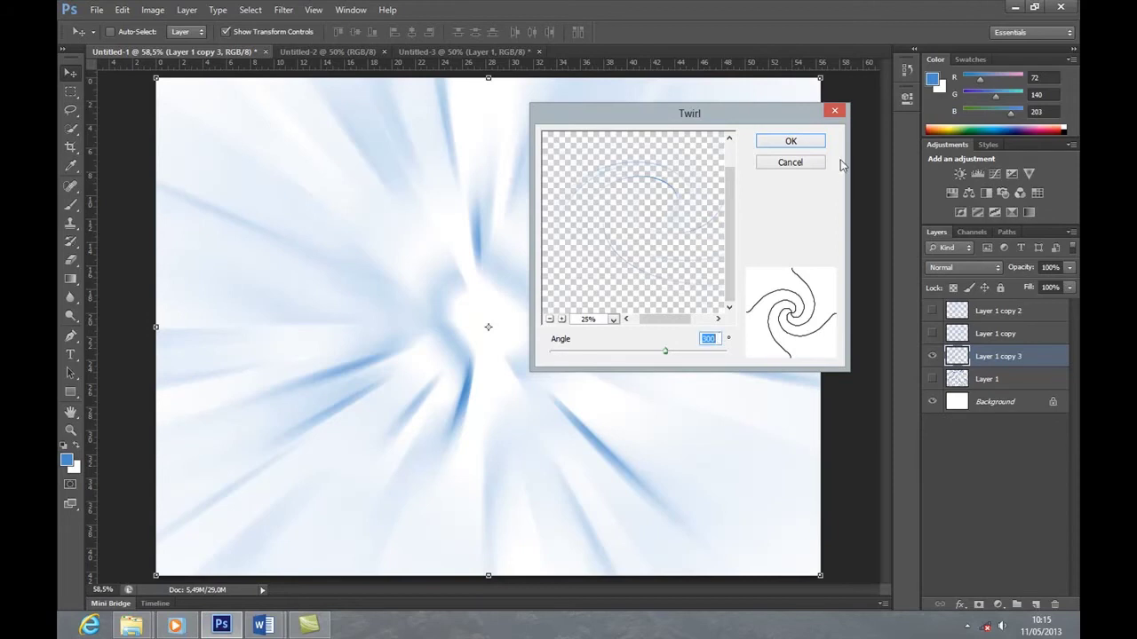
{"action": "left_click", "coordinate": [808, 144]}
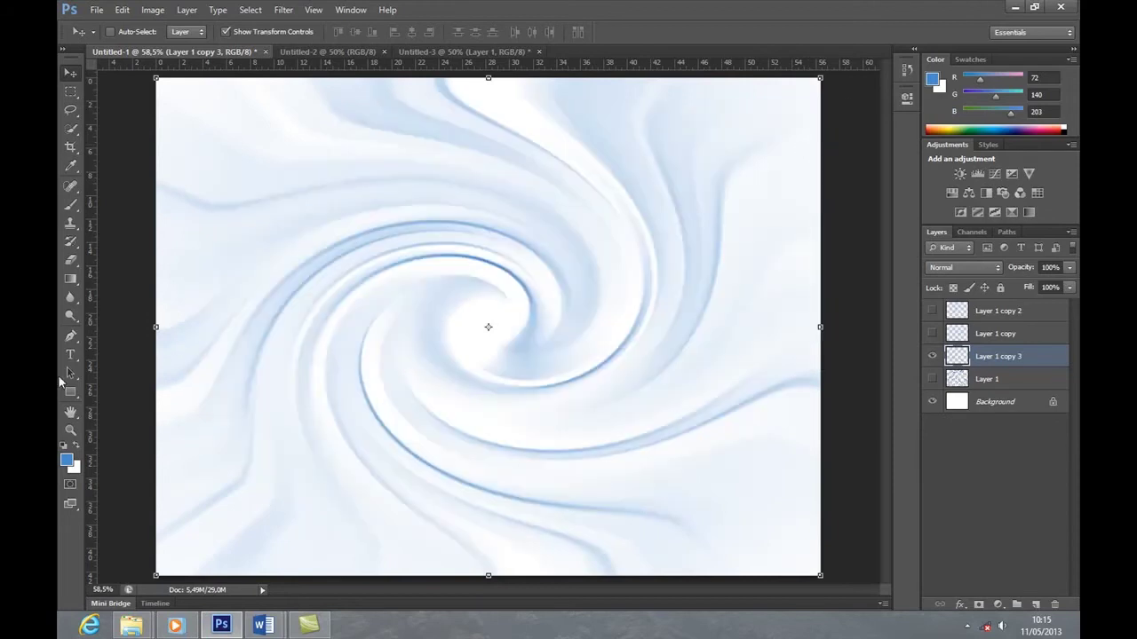
{"action": "left_click", "coordinate": [71, 414]}
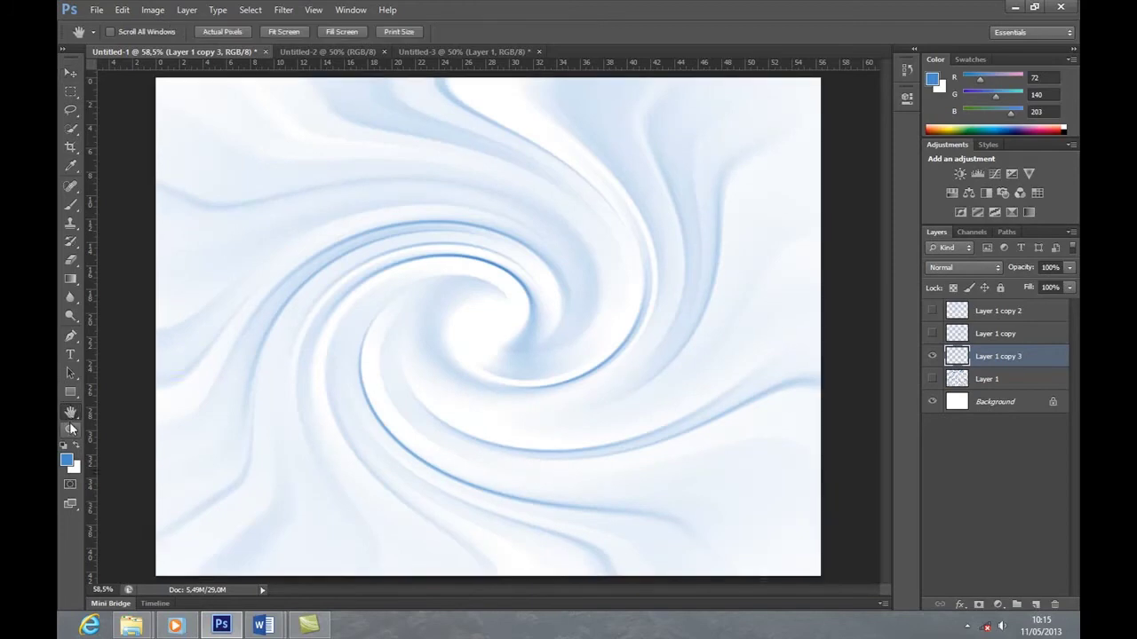
{"action": "double_click", "coordinate": [71, 431]}
{"action": "double_click", "coordinate": [71, 414]}
{"action": "double_click", "coordinate": [71, 432]}
{"action": "double_click", "coordinate": [71, 413]}
{"action": "left_click", "coordinate": [71, 433]}
{"action": "double_click", "coordinate": [71, 432]}
{"action": "double_click", "coordinate": [71, 414]}
- Colorize Layer 1 copy 3 via Hue/Saturation with Hue 209 and Saturation 100
{"action": "left_click", "coordinate": [153, 10]}
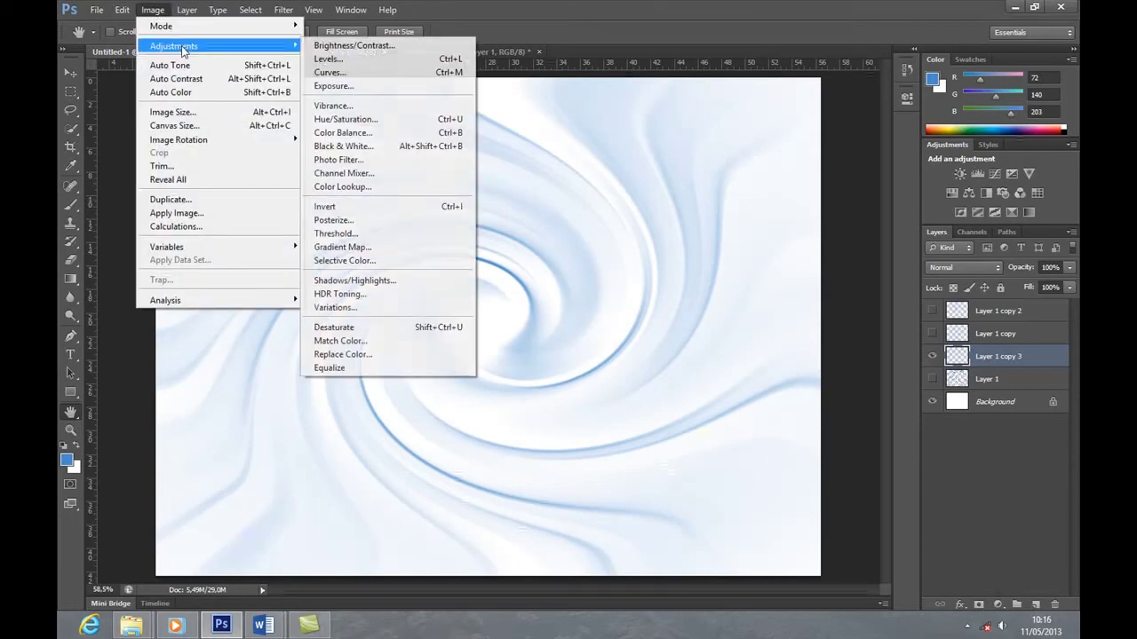
{"action": "mouse_move", "coordinate": [174, 45]}
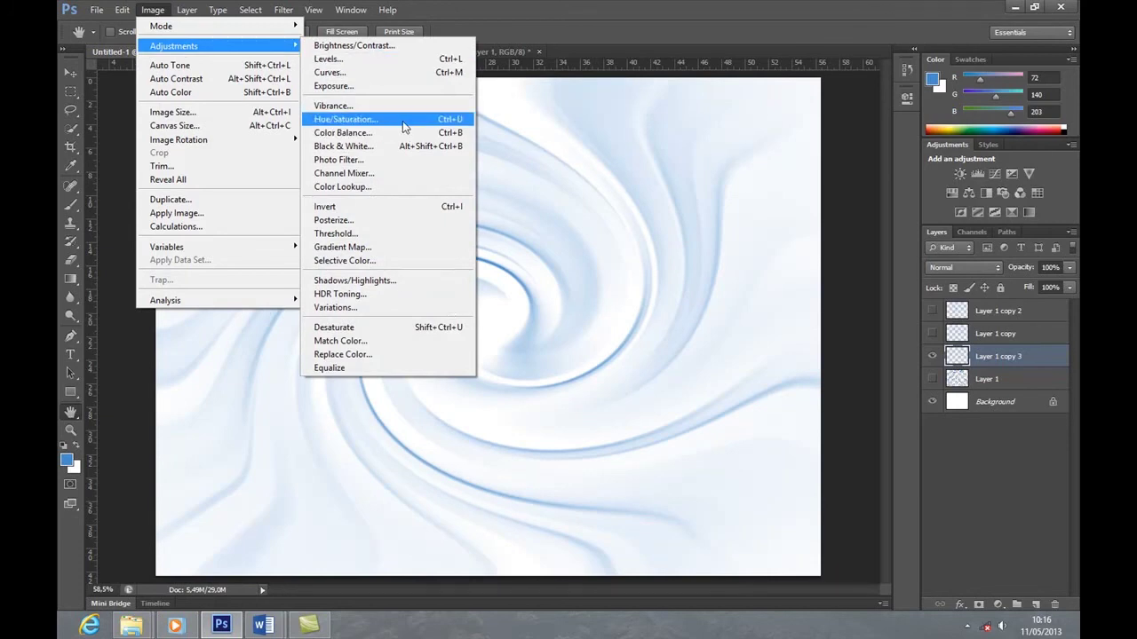
{"action": "left_click", "coordinate": [404, 127]}
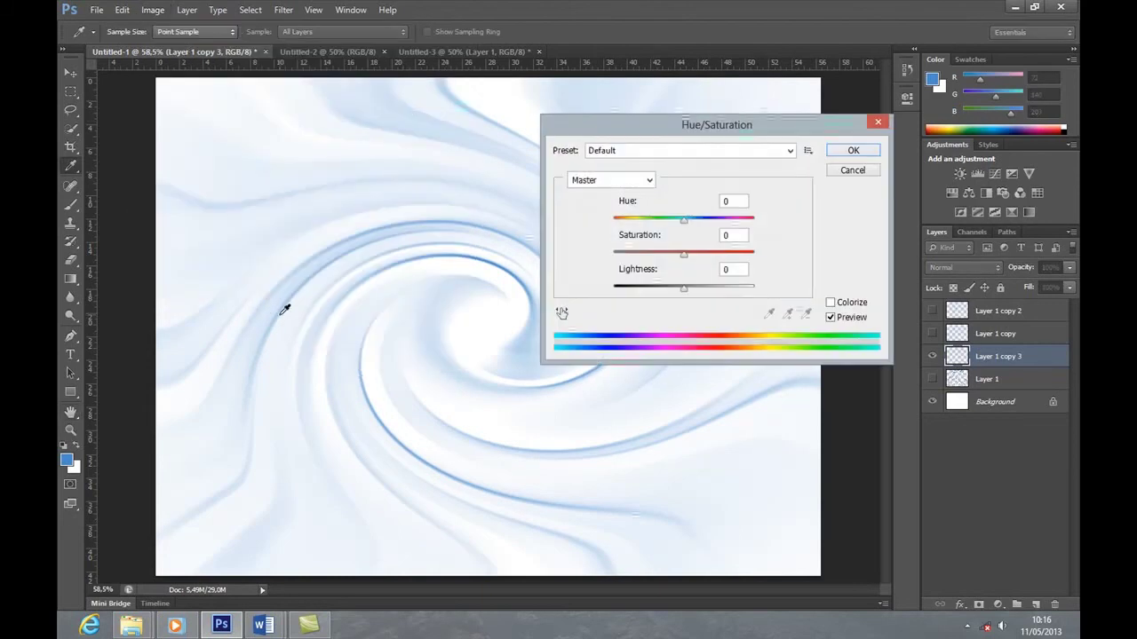
{"action": "left_click_drag", "start_coordinate": [705, 128], "coordinate": [597, 127]}
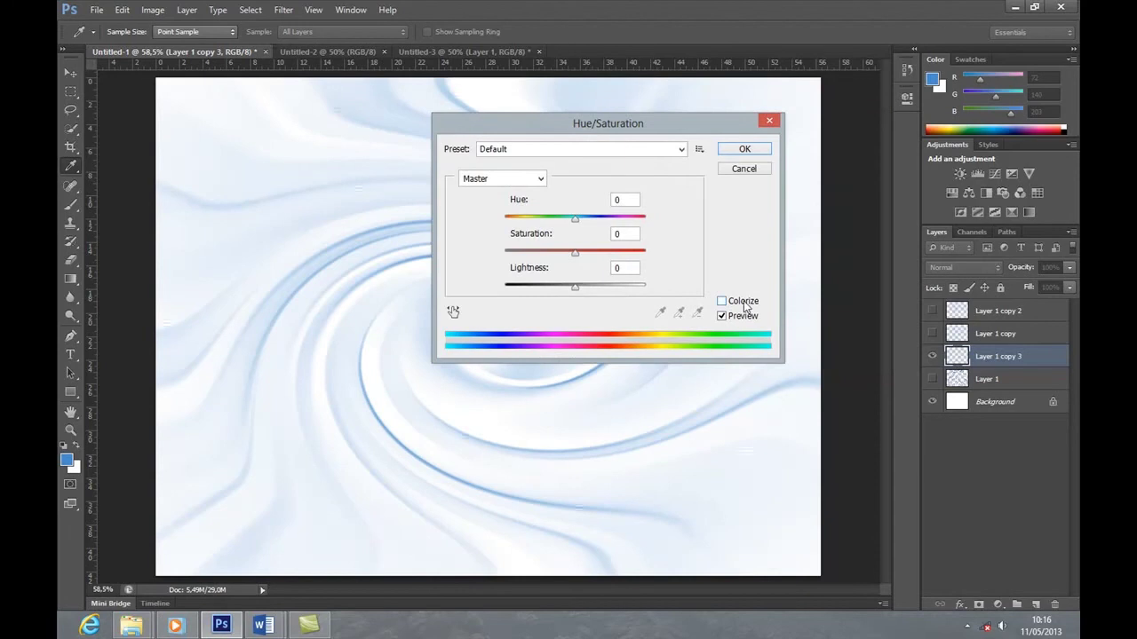
{"action": "left_click", "coordinate": [744, 307]}
{"action": "left_click_drag", "start_coordinate": [550, 122], "coordinate": [707, 130]}
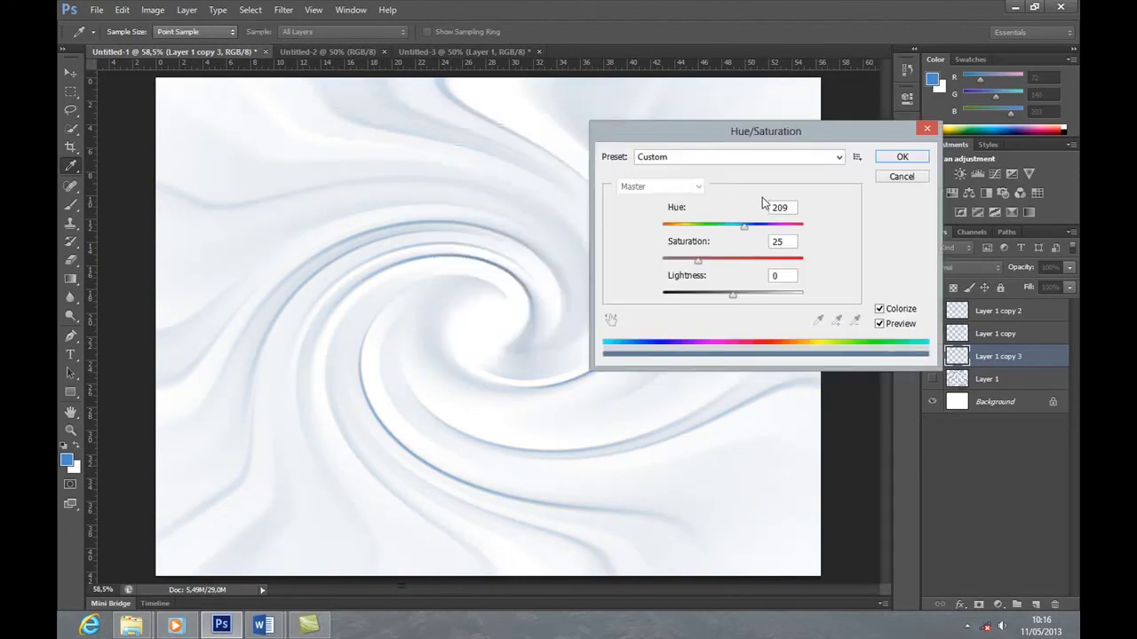
{"action": "left_click_drag", "start_coordinate": [699, 261], "coordinate": [840, 266]}
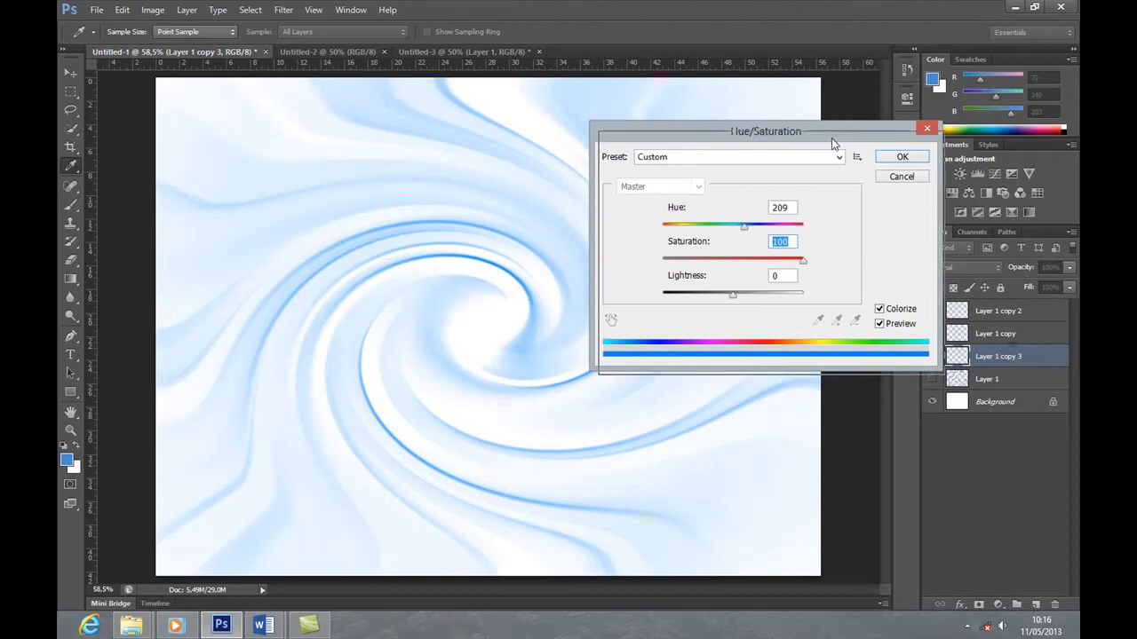
{"action": "left_click_drag", "start_coordinate": [826, 135], "coordinate": [850, 185]}
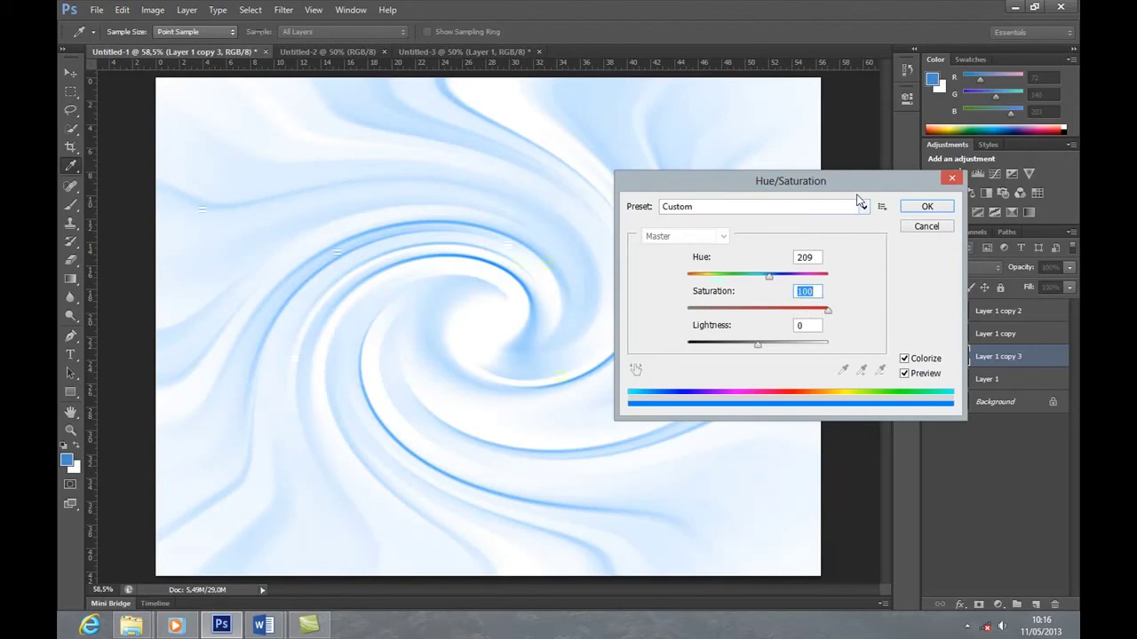
{"action": "left_click_drag", "start_coordinate": [845, 181], "coordinate": [685, 147]}
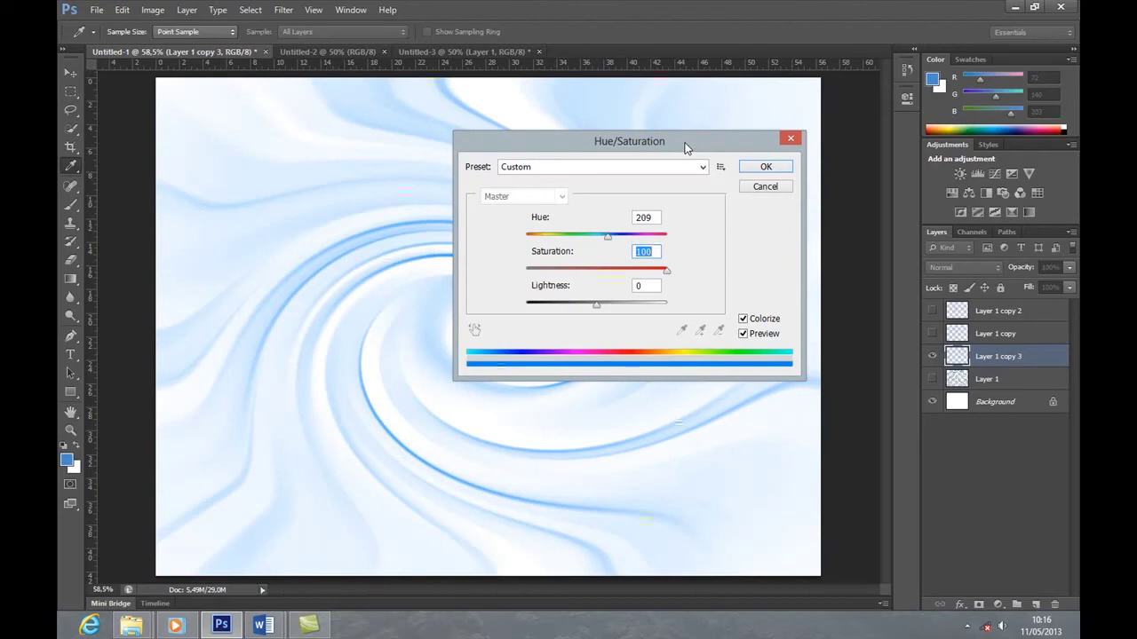
{"action": "left_click_drag", "start_coordinate": [697, 144], "coordinate": [704, 177]}
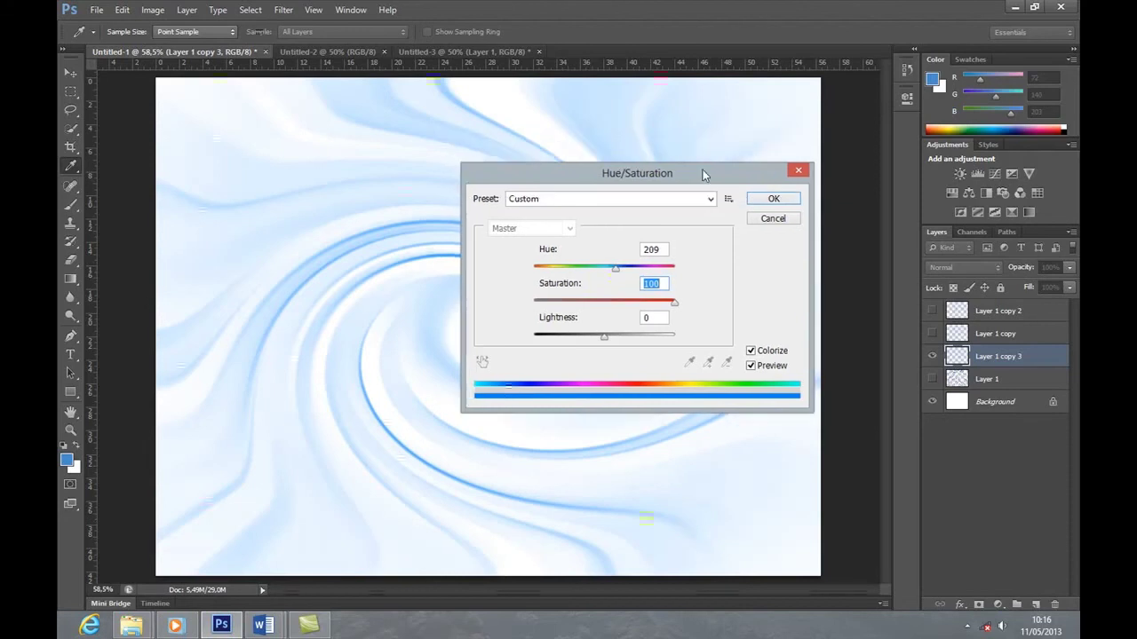
{"action": "left_click", "coordinate": [773, 198]}
{"action": "key", "text": "h"}
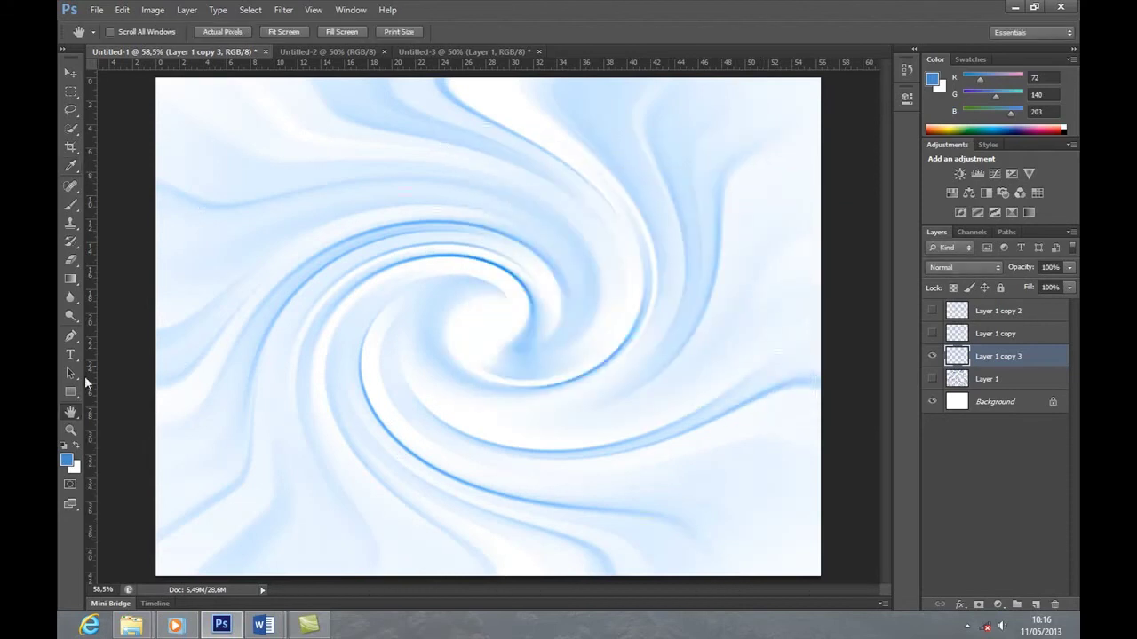
{"action": "left_click", "coordinate": [71, 72]}
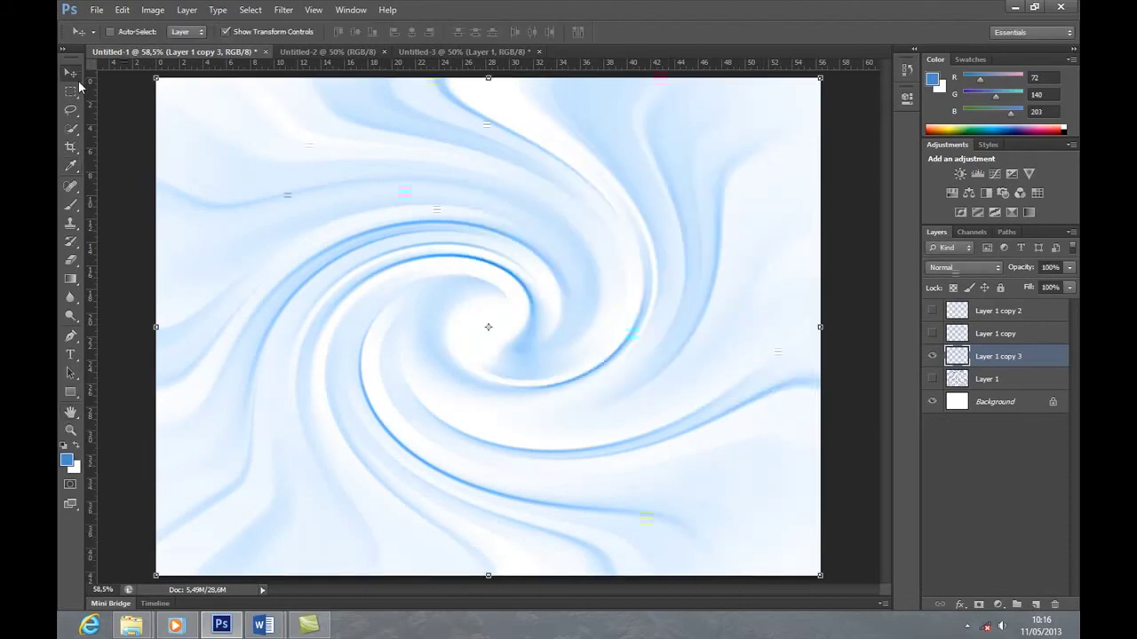
{"action": "left_click", "coordinate": [71, 412]}
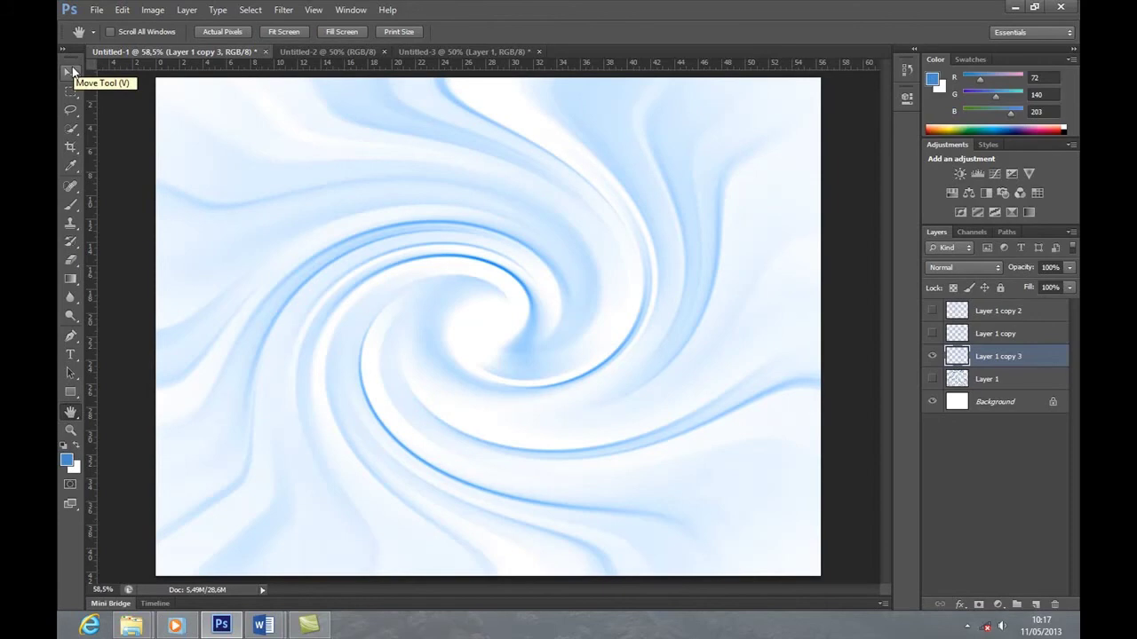
{"action": "left_click", "coordinate": [72, 70]}
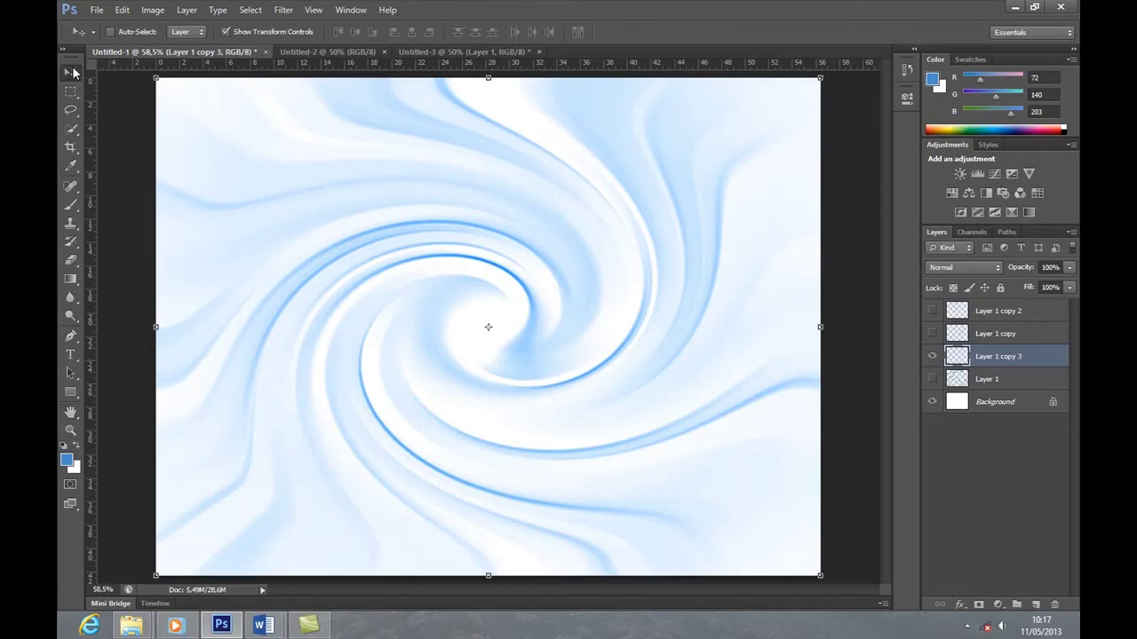
{"action": "left_click", "coordinate": [68, 415]}
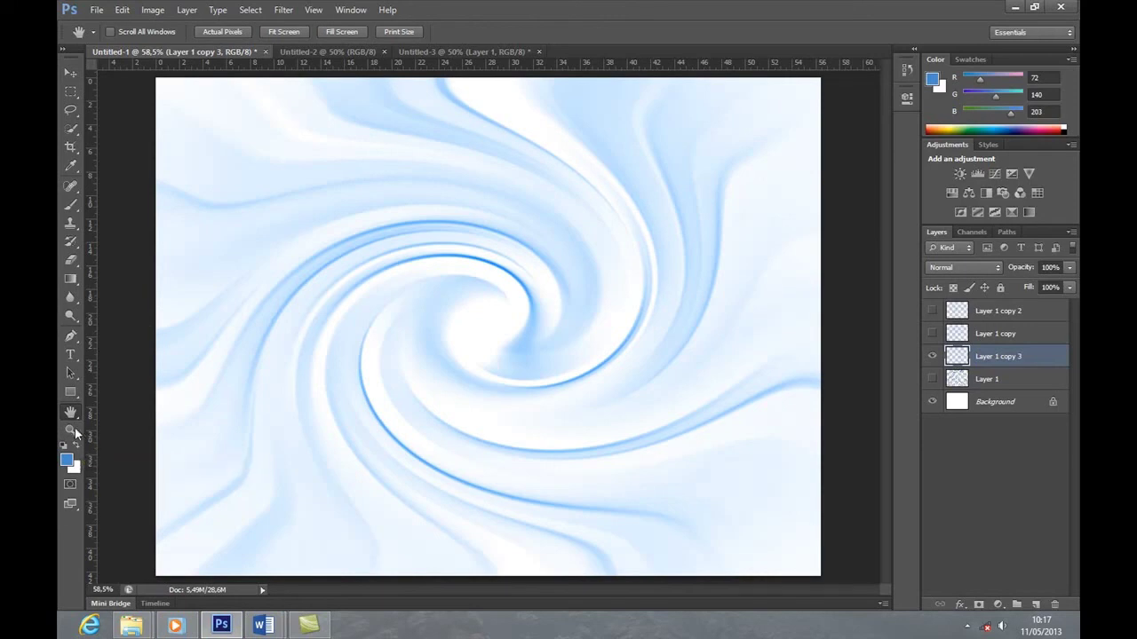
{"action": "left_click", "coordinate": [67, 75]}
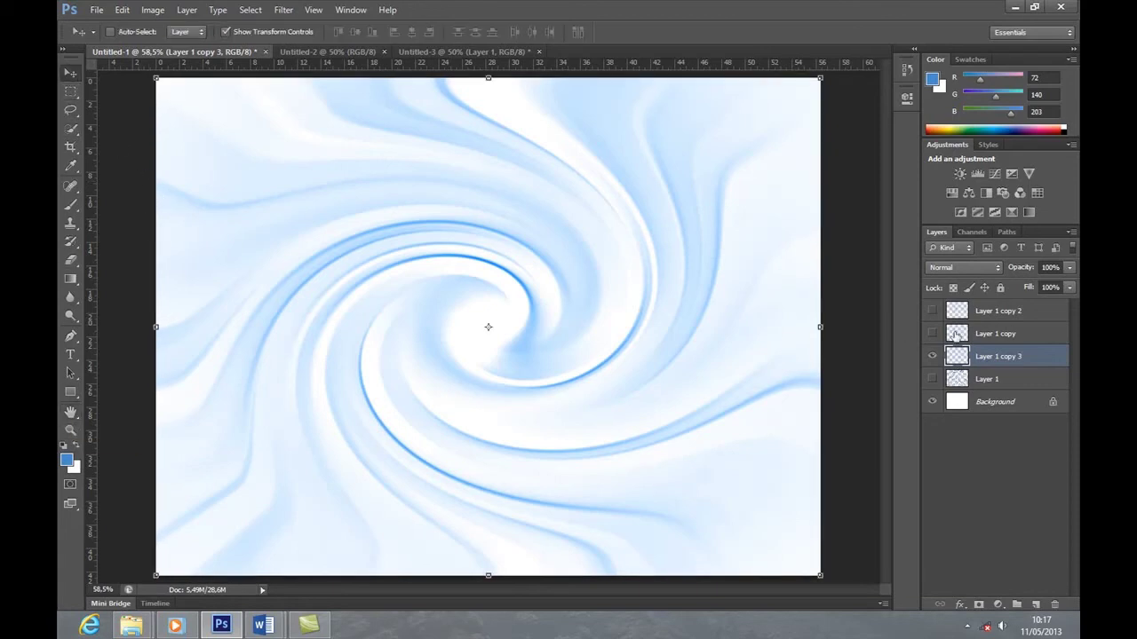
- Duplicate Layer 1 copy 3 as Layer 1 copy 4
{"action": "right_click", "coordinate": [1054, 362]}
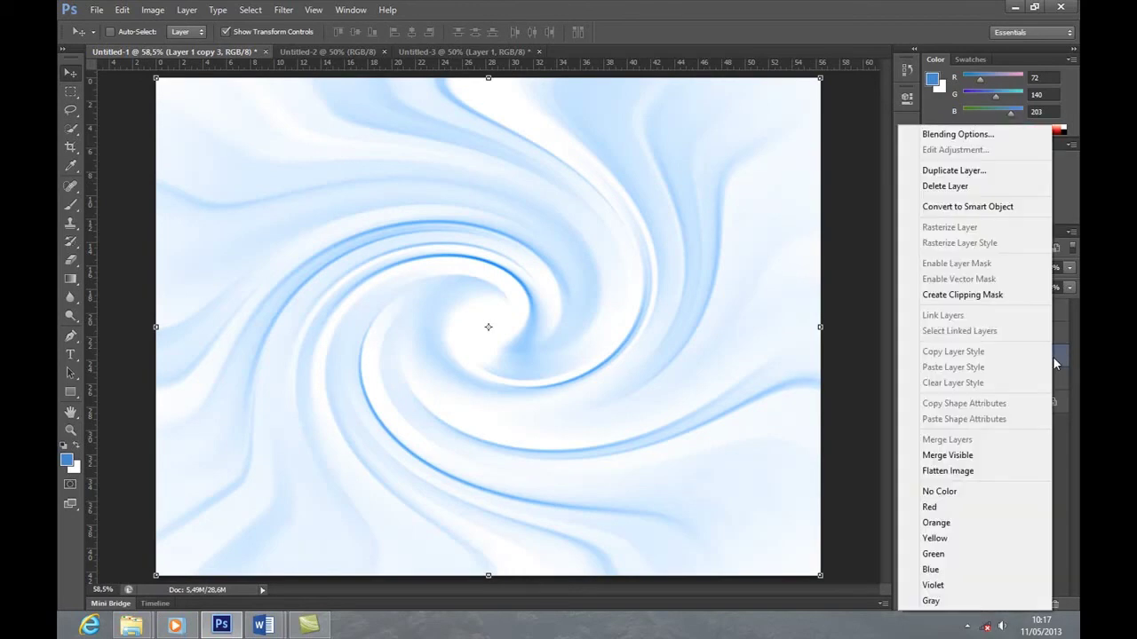
{"action": "left_click", "coordinate": [965, 169]}
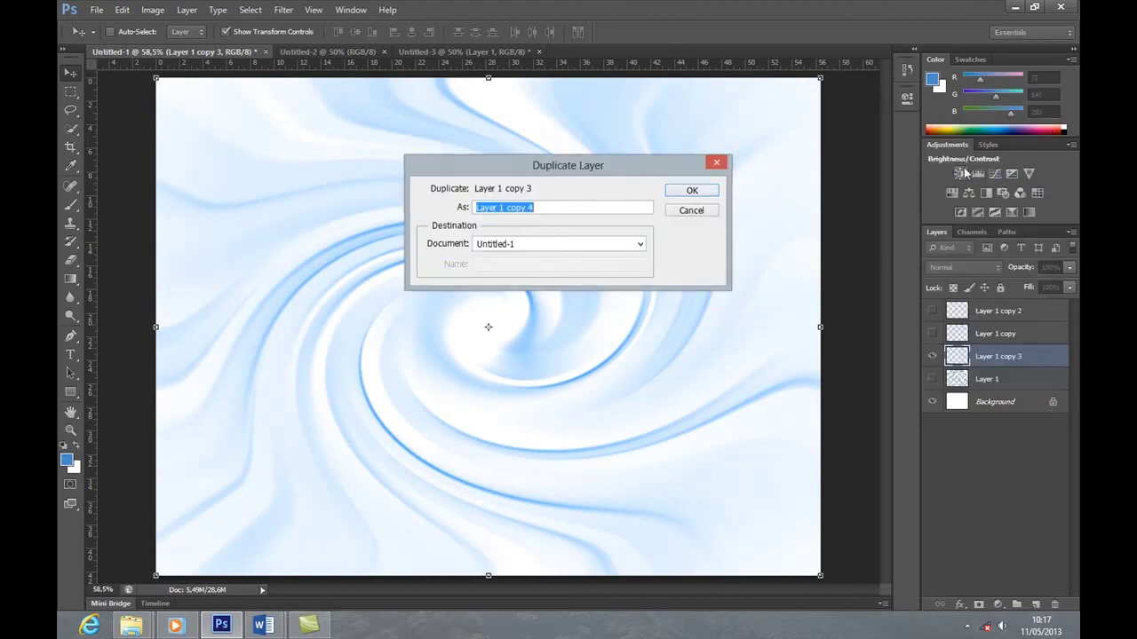
{"action": "left_click", "coordinate": [687, 190]}
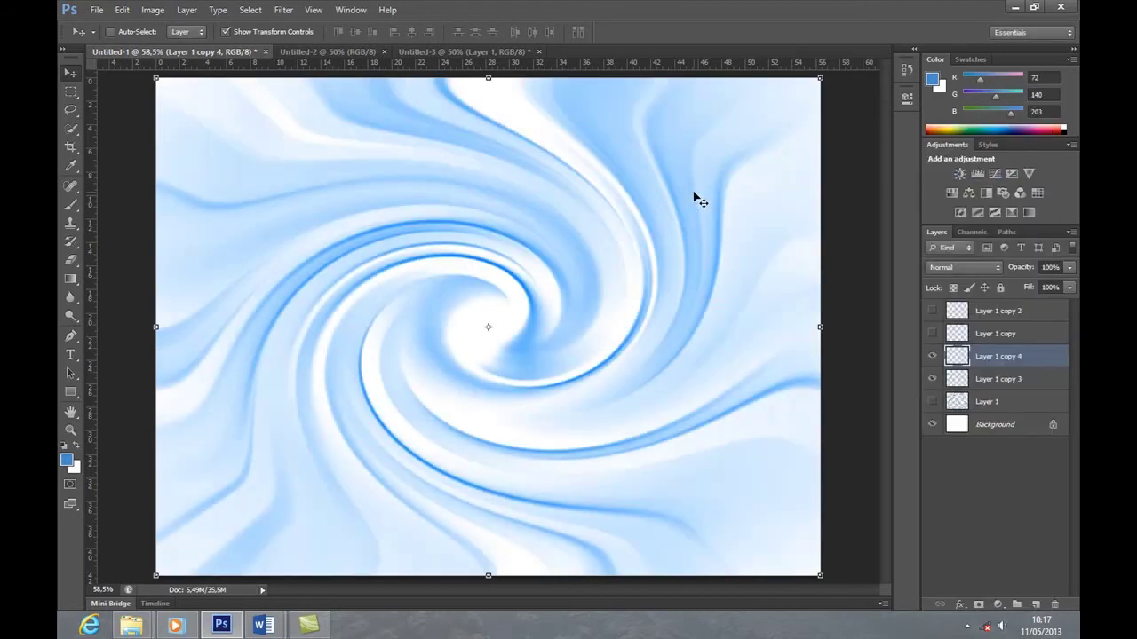
- Flip Layer 1 copy 4 horizontally and shift it right to align the symmetry
{"action": "left_click", "coordinate": [123, 11]}
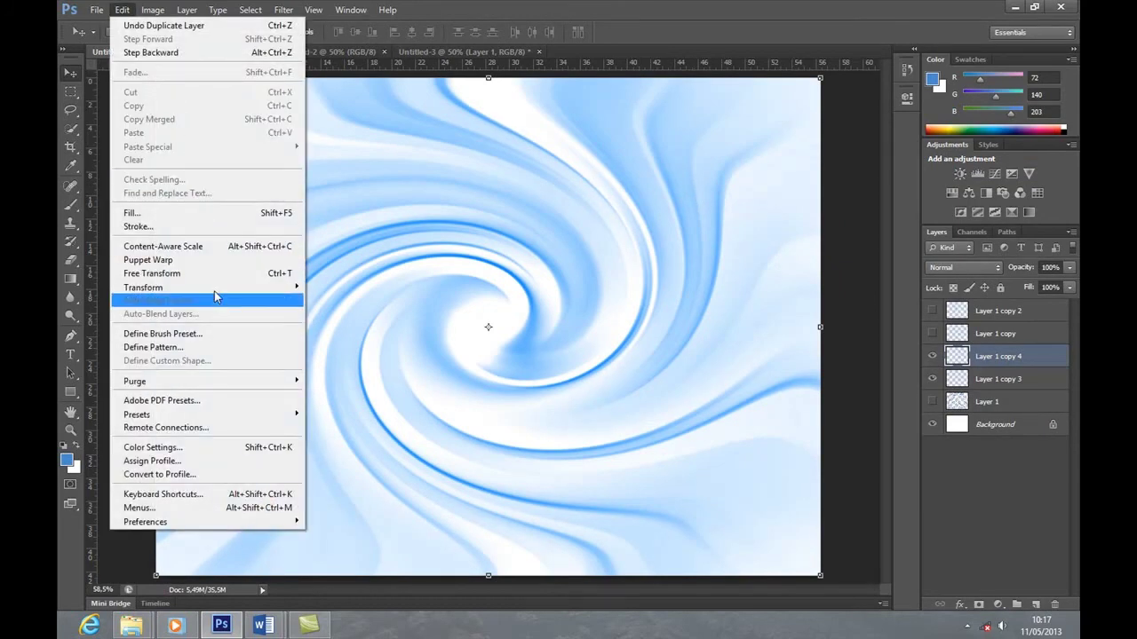
{"action": "mouse_move", "coordinate": [143, 287]}
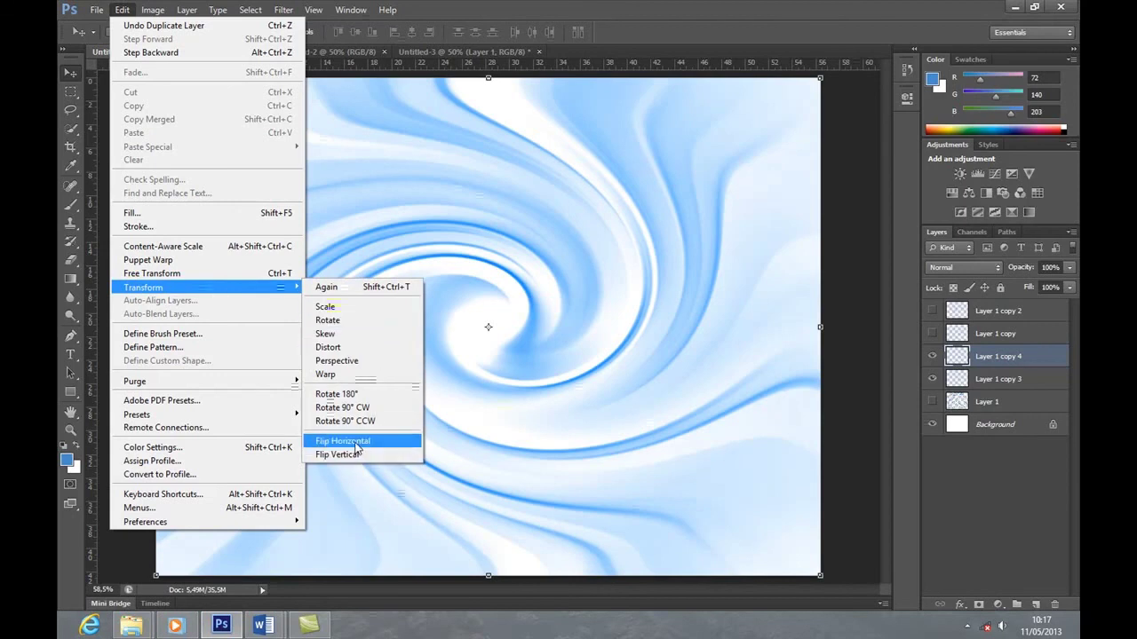
{"action": "left_click", "coordinate": [355, 444]}
{"action": "left_click_drag", "start_coordinate": [373, 145], "coordinate": [421, 147]}
{"action": "left_click", "coordinate": [70, 412]}
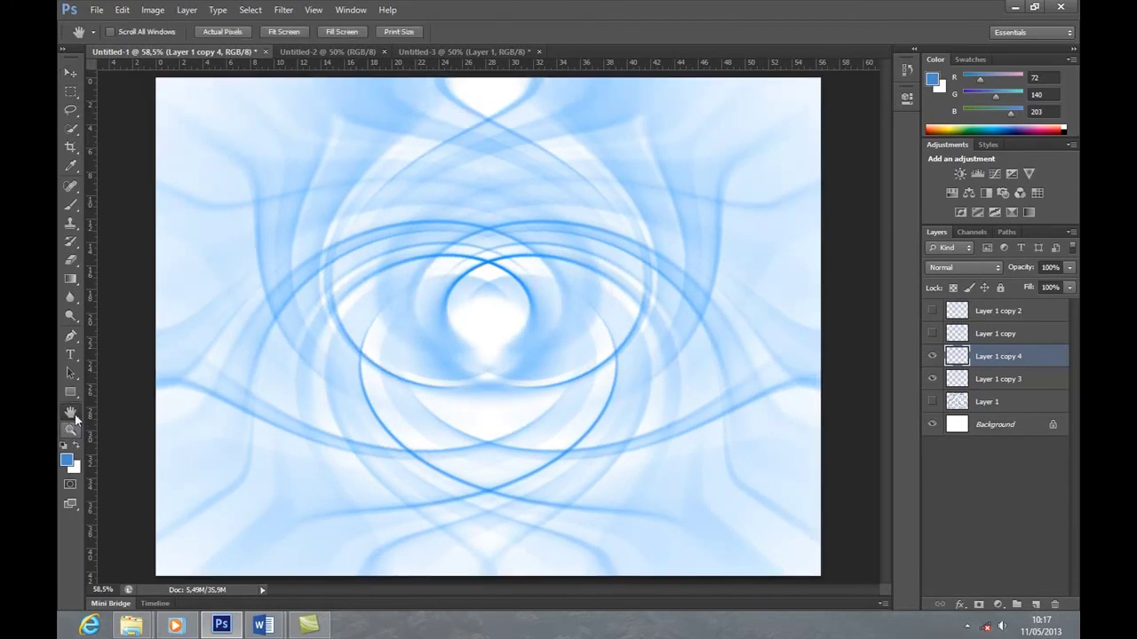
{"action": "double_click", "coordinate": [70, 429]}
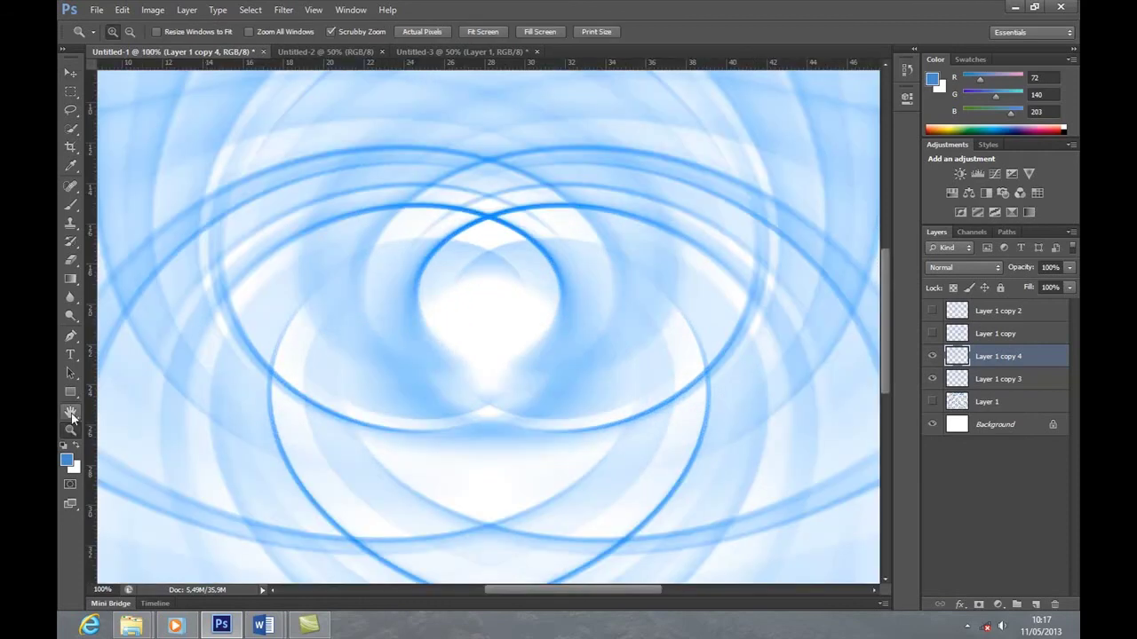
{"action": "left_click", "coordinate": [71, 414]}
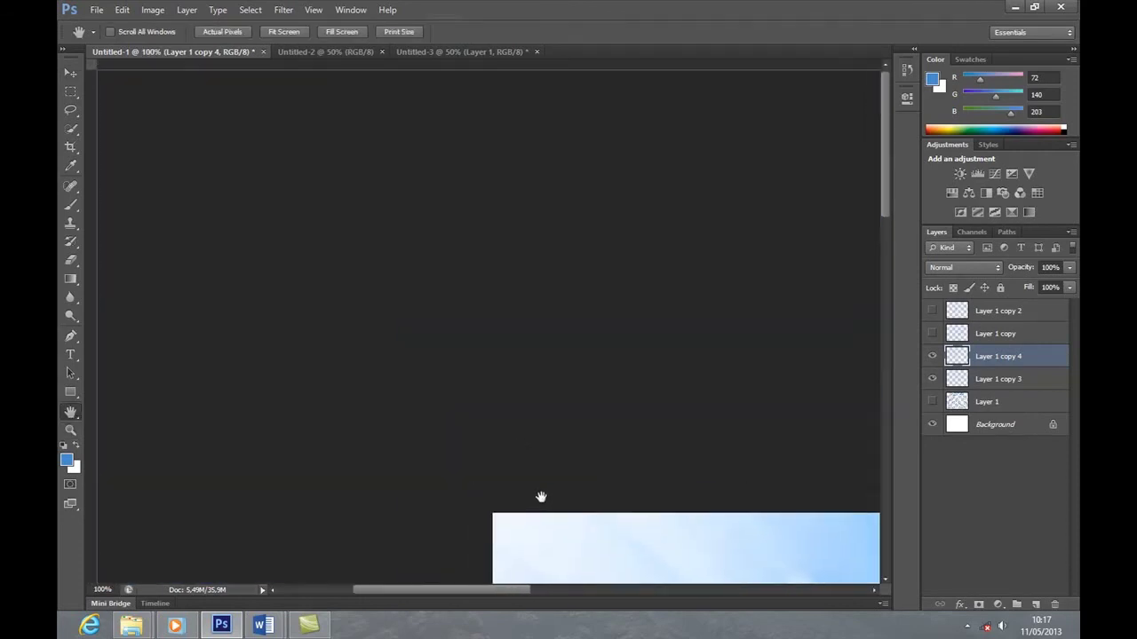
{"action": "left_click_drag", "start_coordinate": [122, 373], "coordinate": [509, 424]}
{"action": "left_click", "coordinate": [383, 221], "text": "alt"}
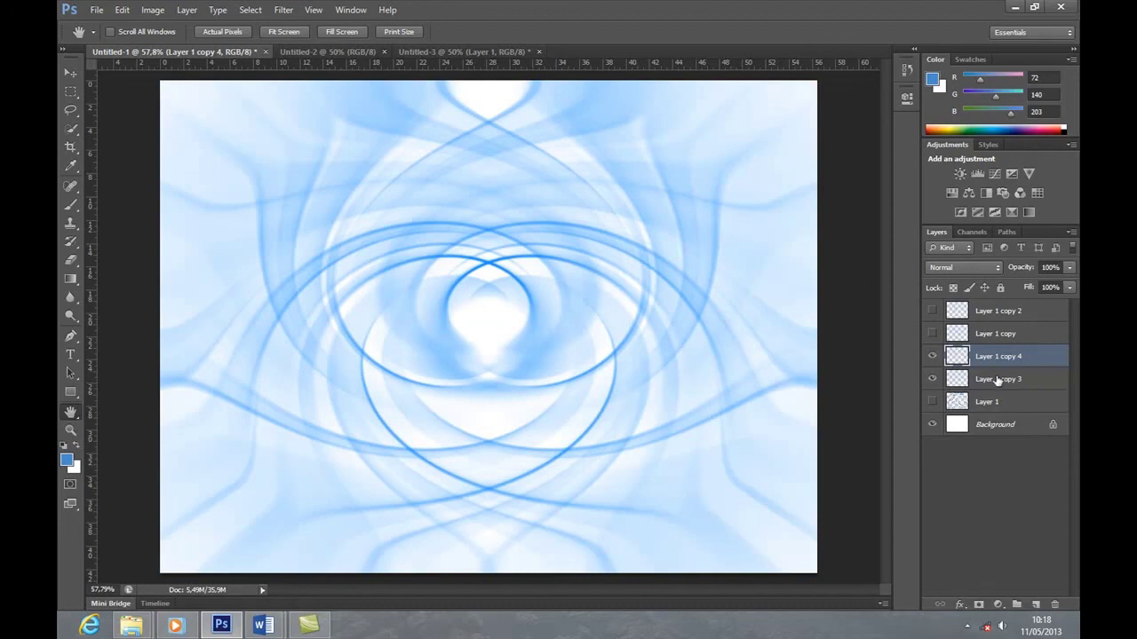
- Select Layer 1 copy 3 together with copy 4 and group them into Group 1
{"action": "left_click", "coordinate": [997, 380], "text": "shift"}
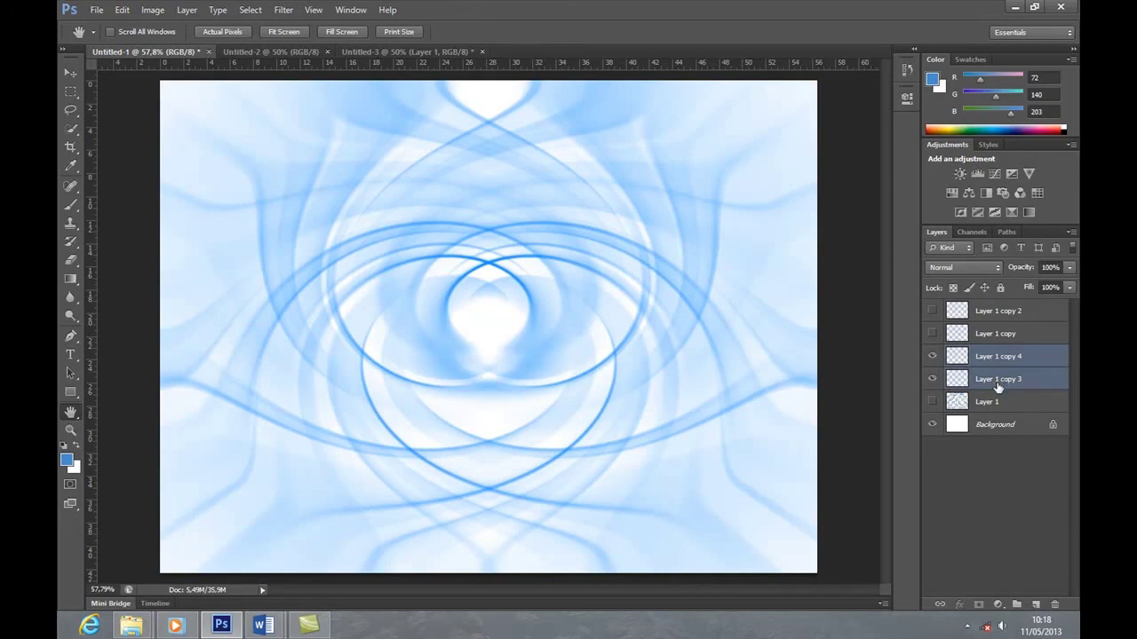
{"action": "right_click", "coordinate": [998, 382]}
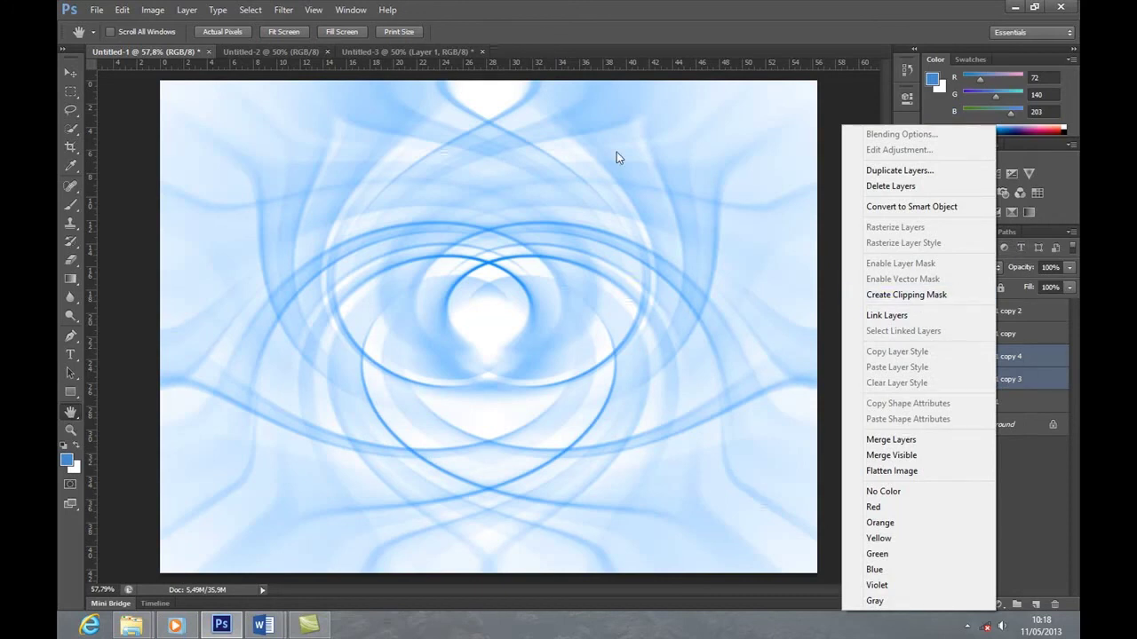
{"action": "left_click", "coordinate": [186, 12]}
{"action": "left_click", "coordinate": [186, 11]}
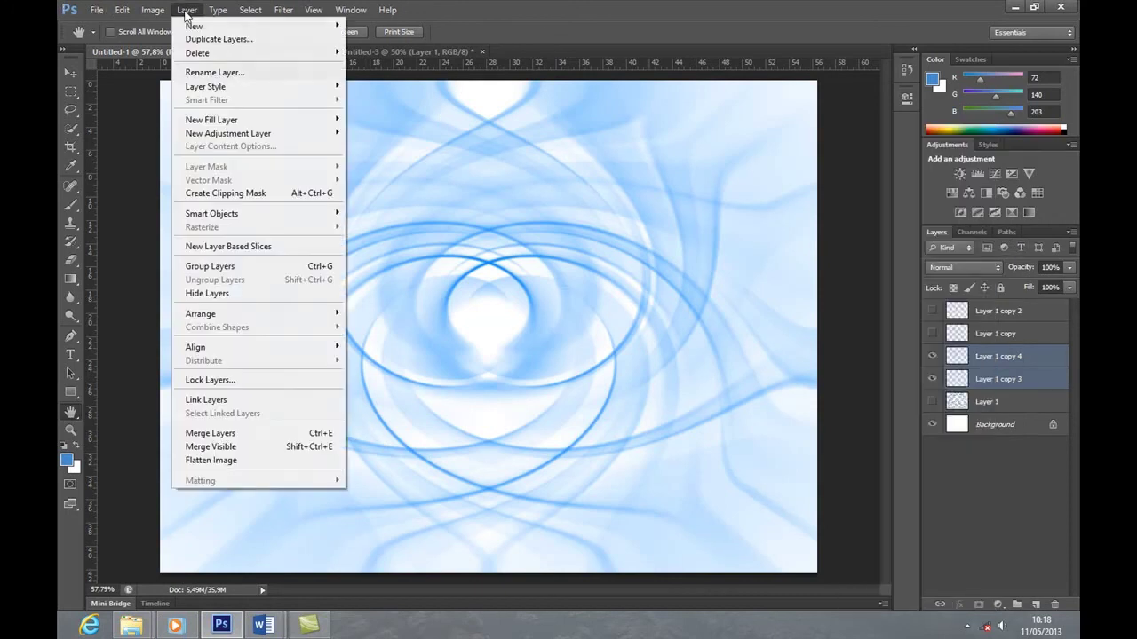
{"action": "left_click", "coordinate": [213, 266]}
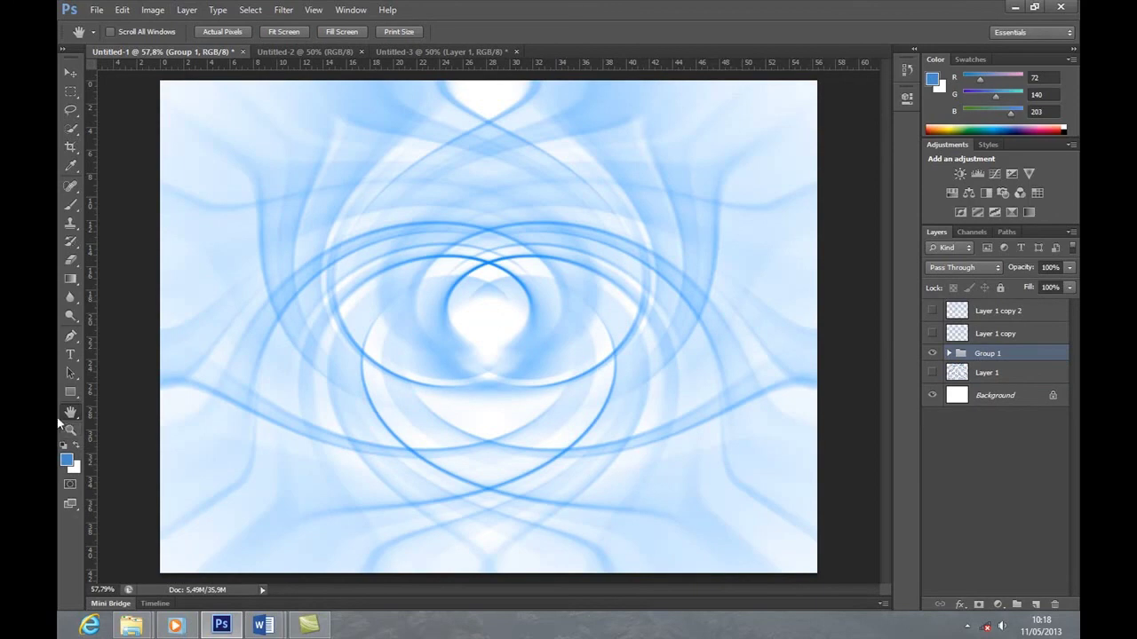
- Toggle Group 1 and Layer 1 visibility to check the canvas, leaving Layer 1 hidden
{"action": "left_click", "coordinate": [930, 355]}
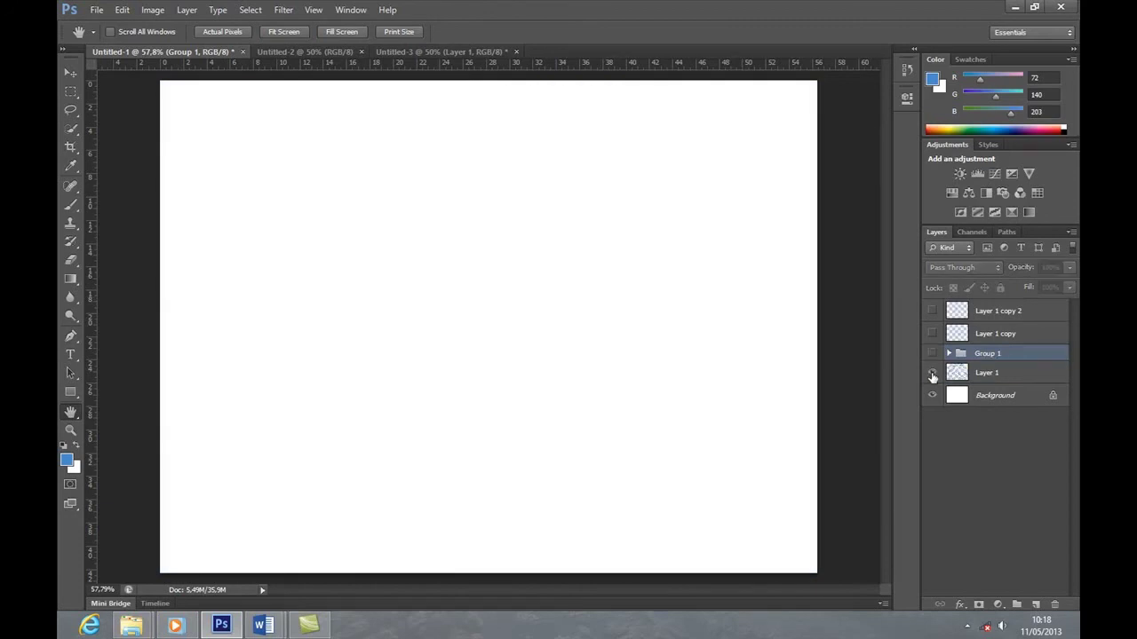
{"action": "left_click", "coordinate": [933, 373]}
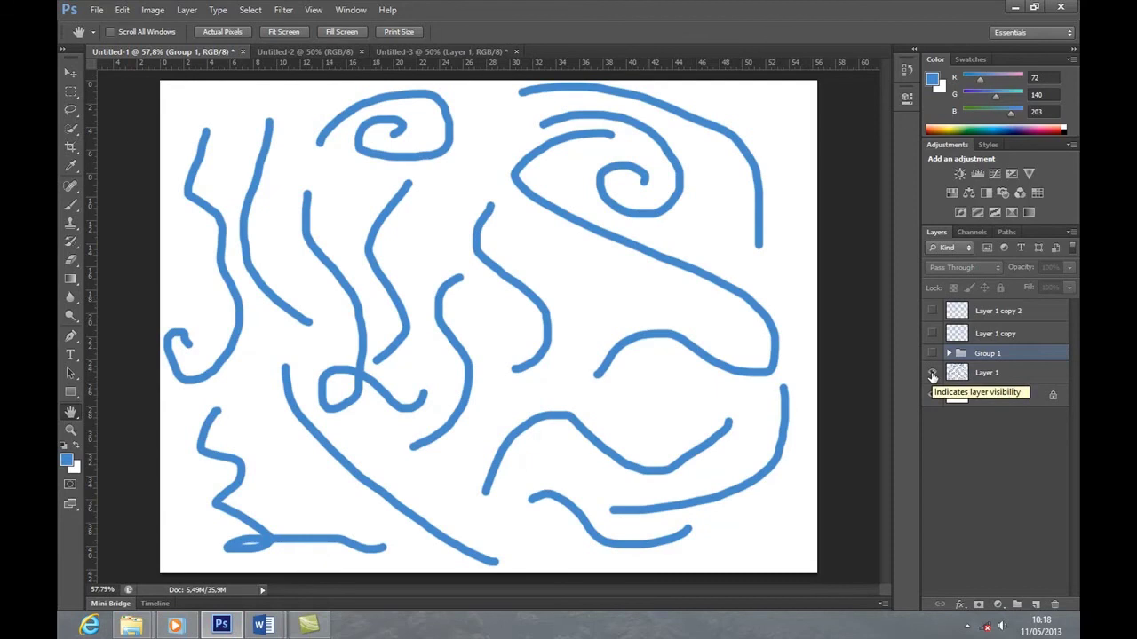
{"action": "left_click", "coordinate": [932, 373]}
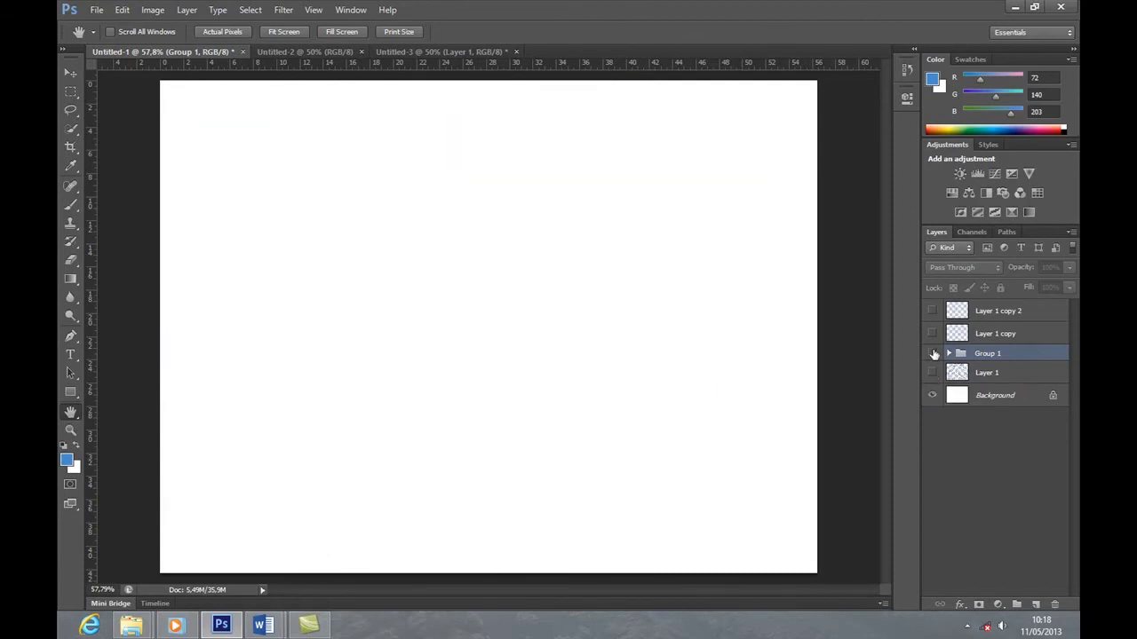
{"action": "left_click", "coordinate": [933, 353]}
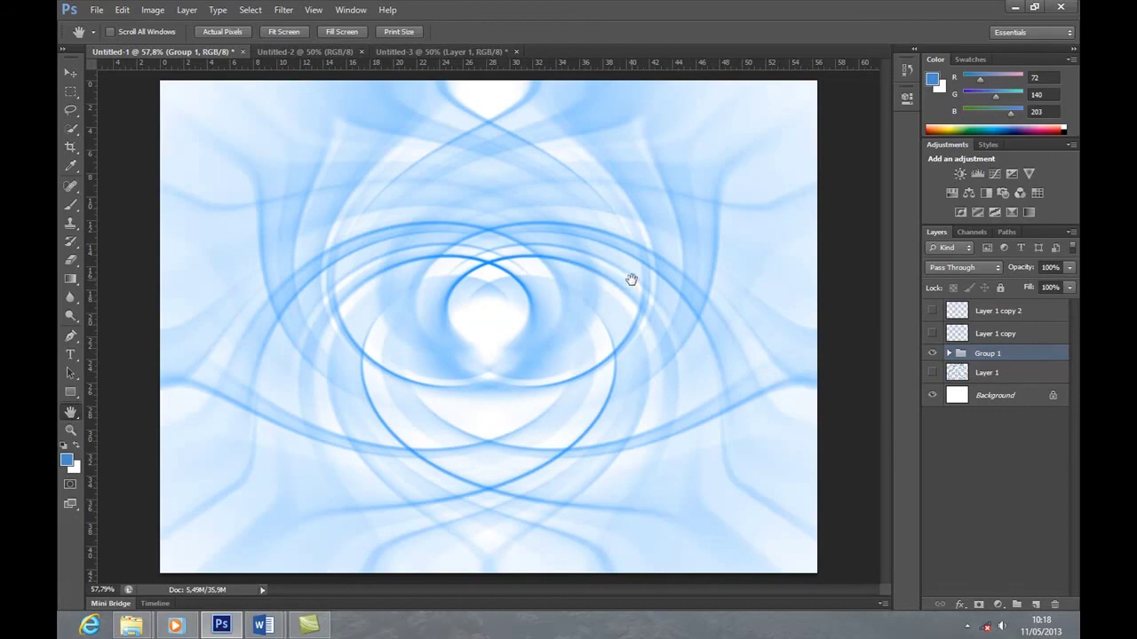
- Start Save As with JPEG format and the file name 'Swirl Efek'
{"action": "left_click", "coordinate": [96, 11]}
{"action": "left_click", "coordinate": [122, 180]}
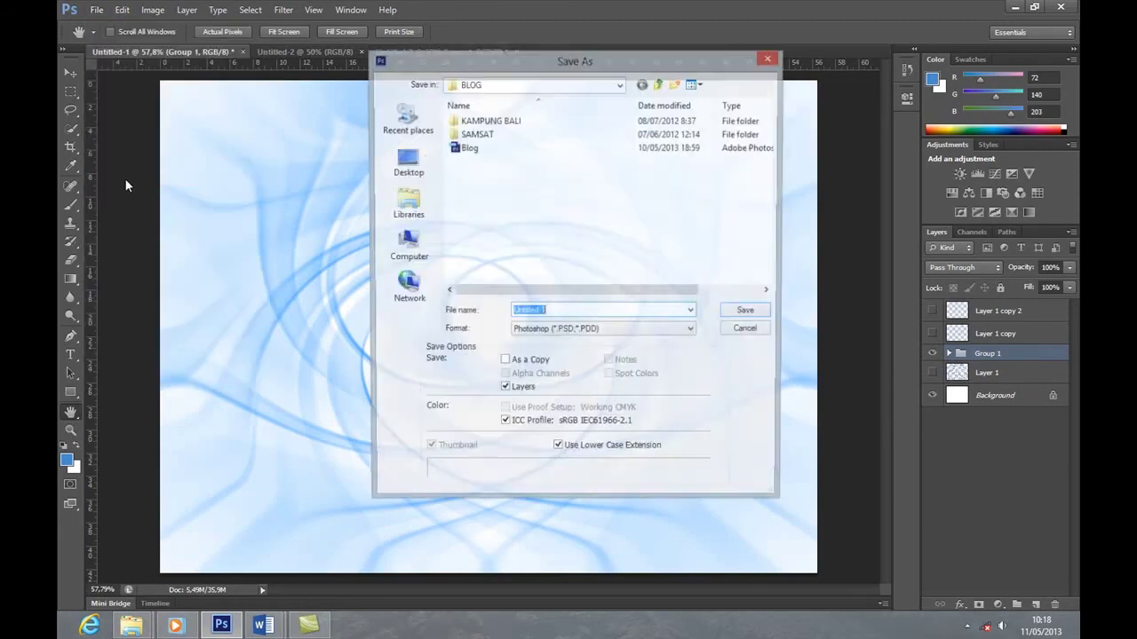
{"action": "left_click", "coordinate": [539, 335]}
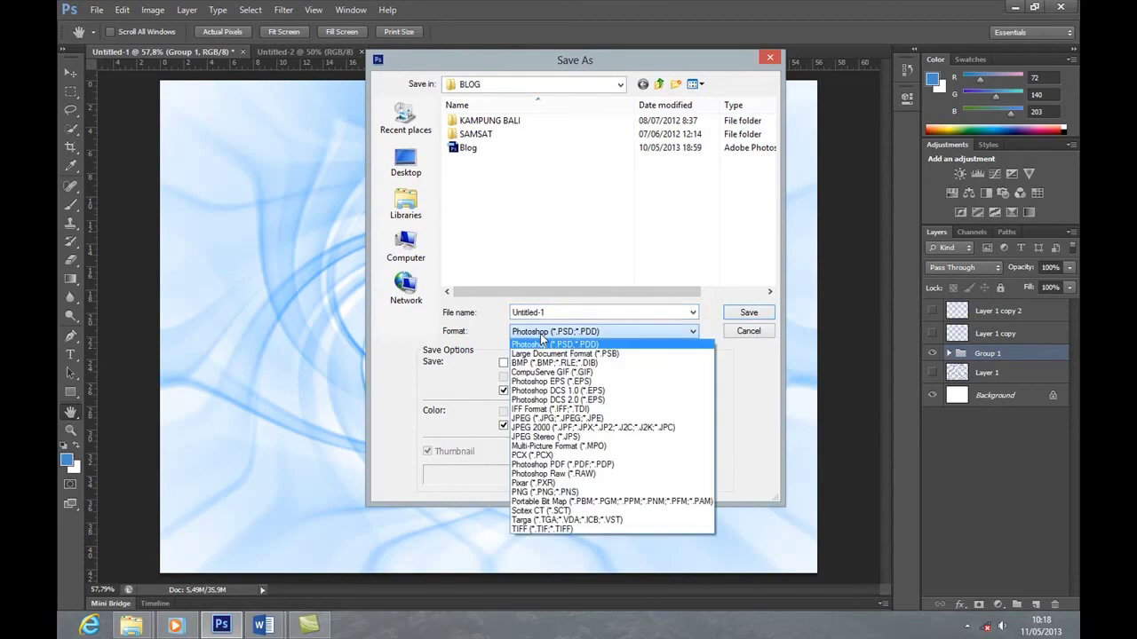
{"action": "left_click", "coordinate": [542, 426]}
{"action": "left_click_drag", "start_coordinate": [561, 313], "coordinate": [438, 315]}
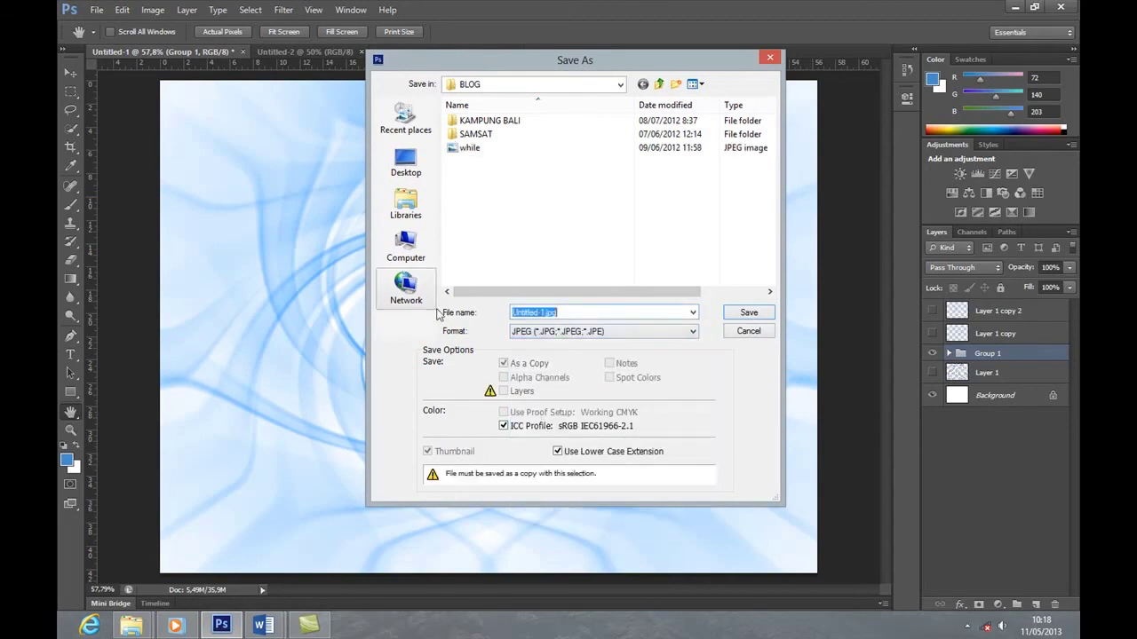
{"action": "type", "text": "Swirl"}
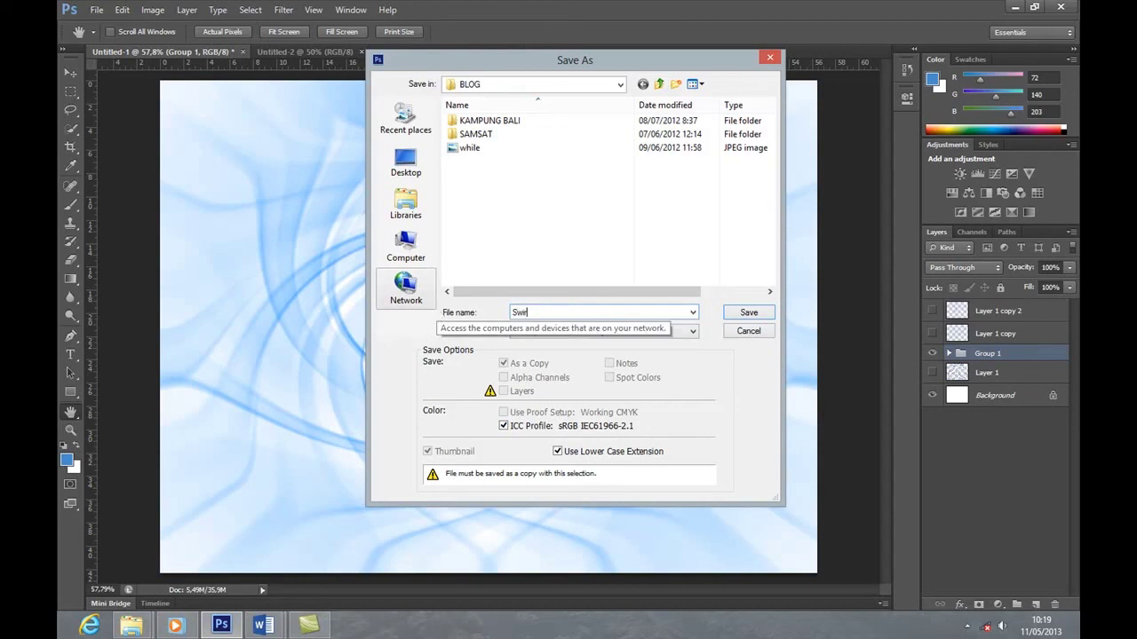
{"action": "type", "text": " Efek"}
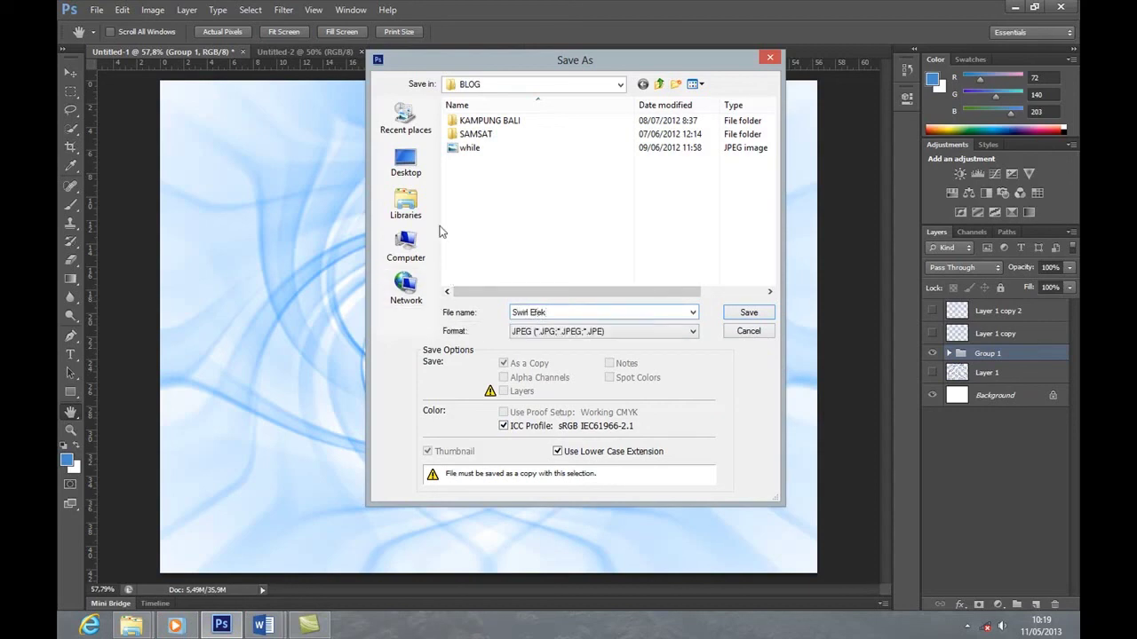
- Save it into the Pictures library, accepting the default JPEG options
{"action": "left_click", "coordinate": [396, 206]}
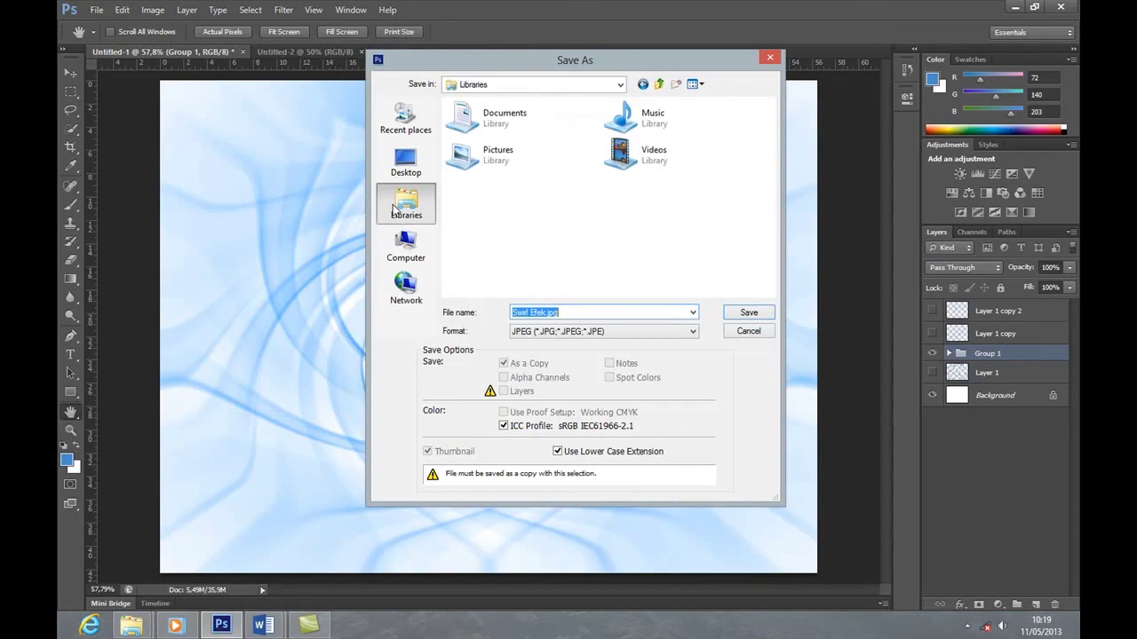
{"action": "double_click", "coordinate": [497, 153]}
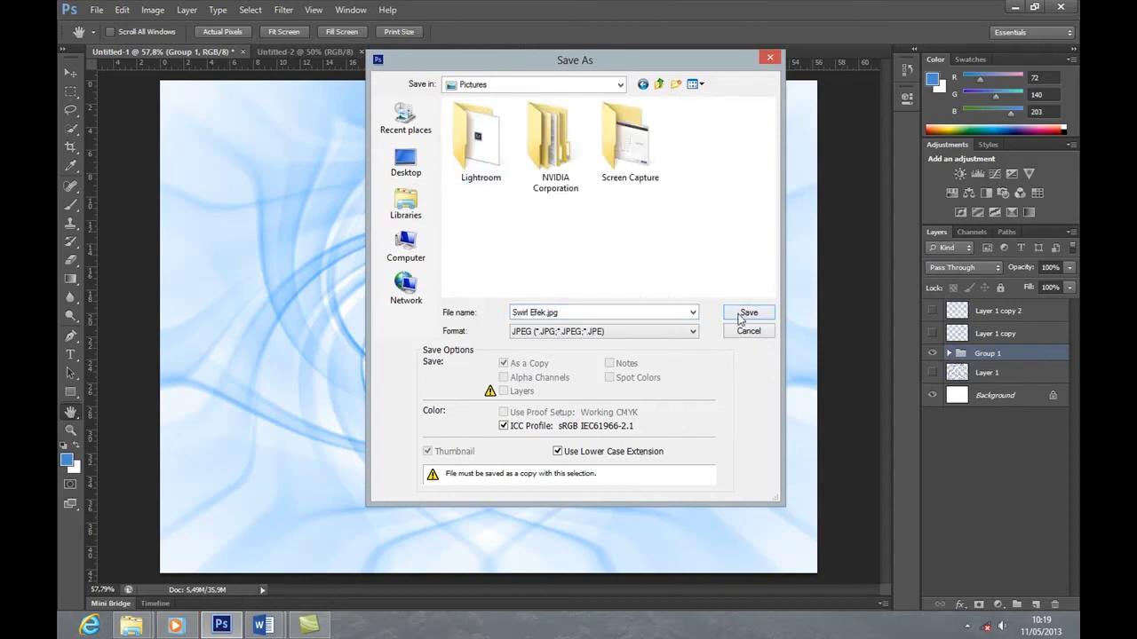
{"action": "left_click", "coordinate": [740, 316]}
{"action": "left_click", "coordinate": [634, 161]}
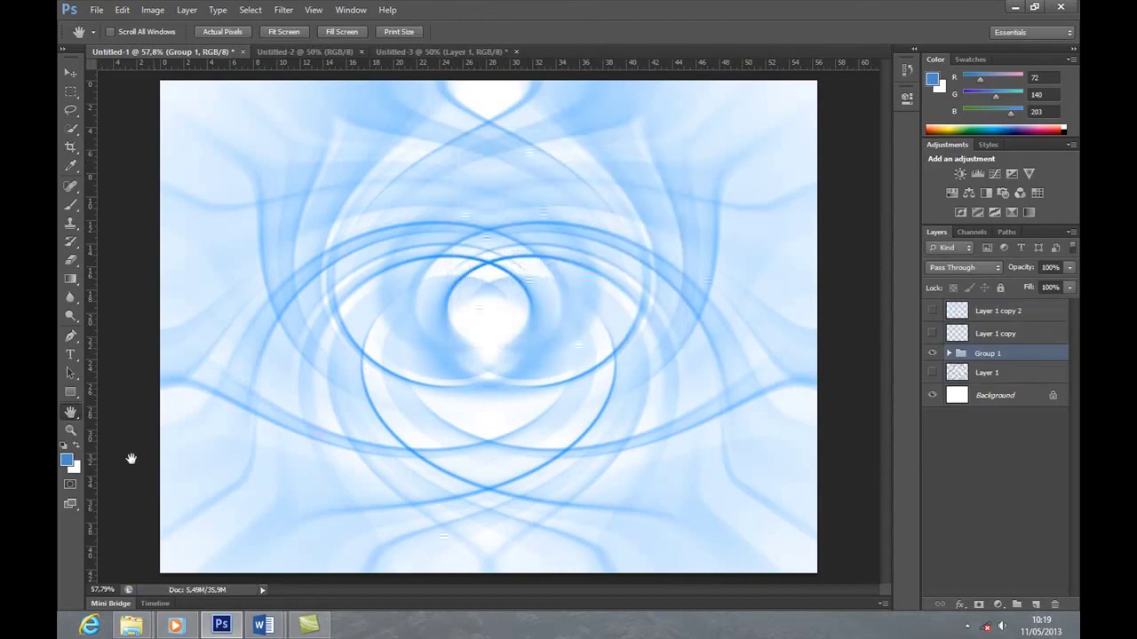
{"action": "mouse_move", "coordinate": [132, 626]}
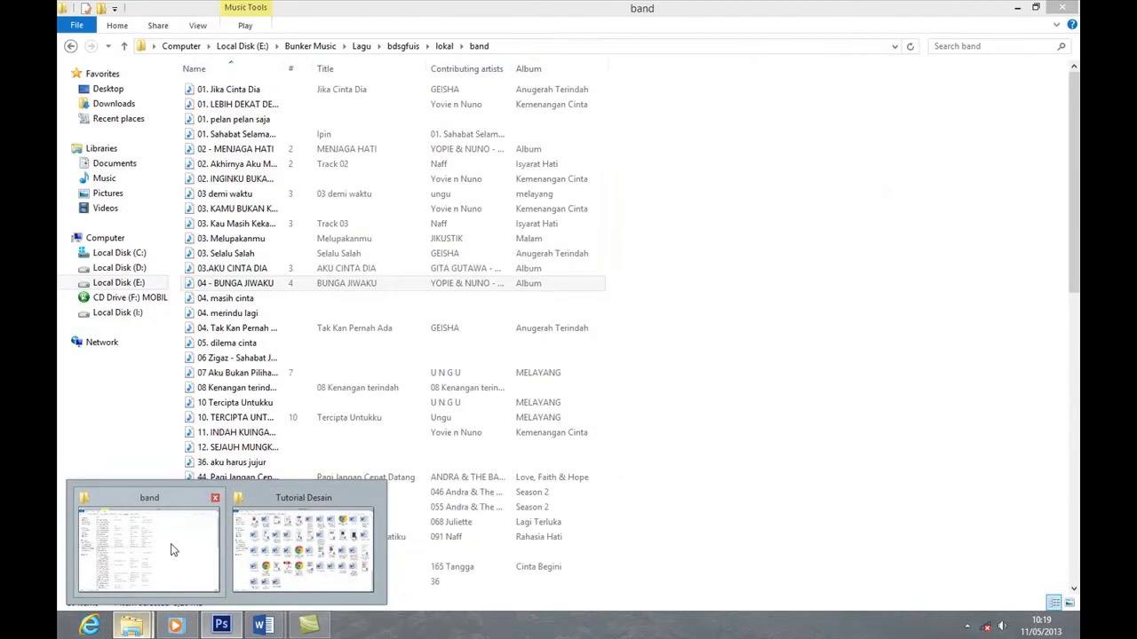
- Open Swirl Efek from the Pictures library in Windows Photo Viewer to view the finished pattern
{"action": "left_click", "coordinate": [302, 546]}
{"action": "left_click", "coordinate": [107, 192]}
{"action": "double_click", "coordinate": [630, 125]}
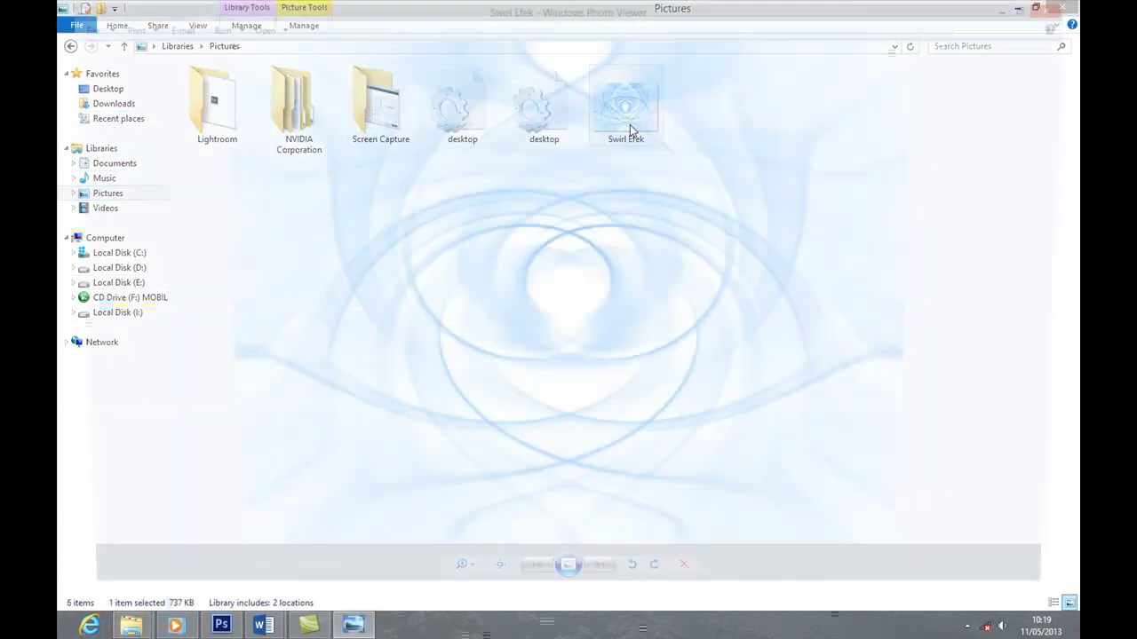